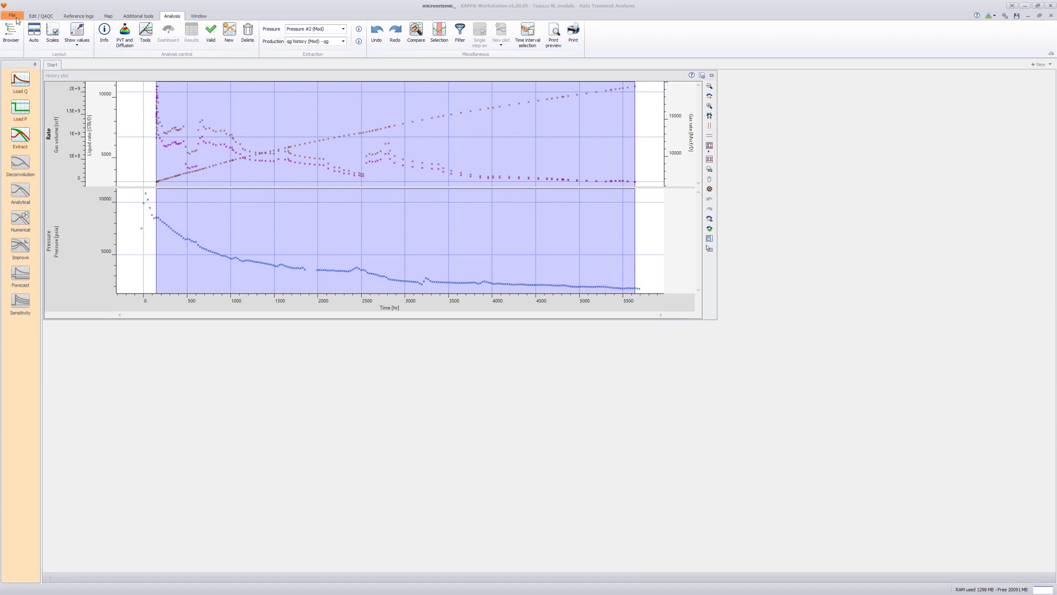
# - Extract the data and start an analytical model with a 4500 ft well, 26 fractures and a 500 ft fracture half length
pyautogui.click(20, 135)
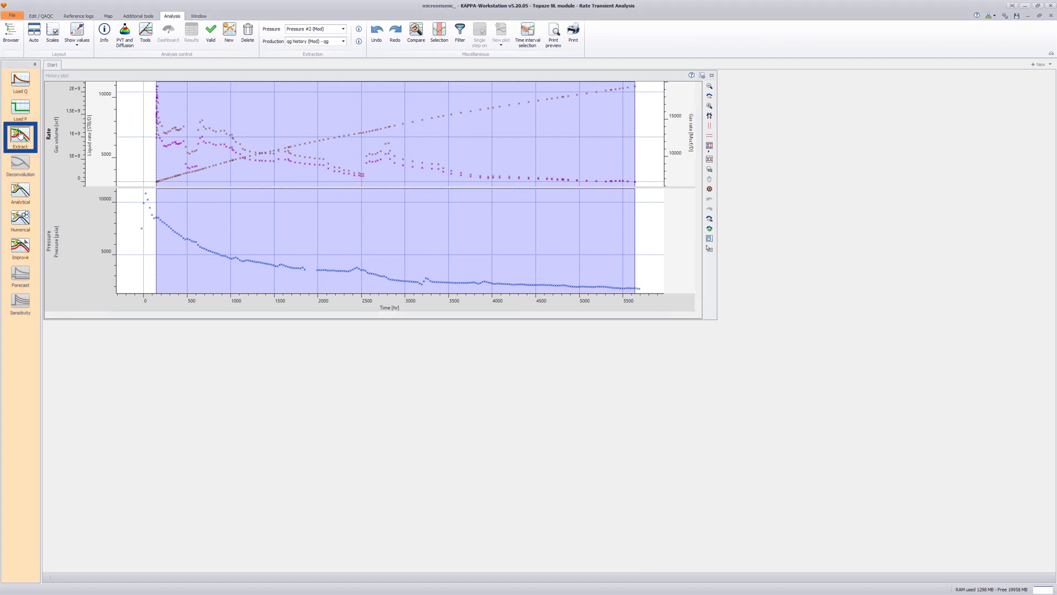
pyautogui.click(20, 190)
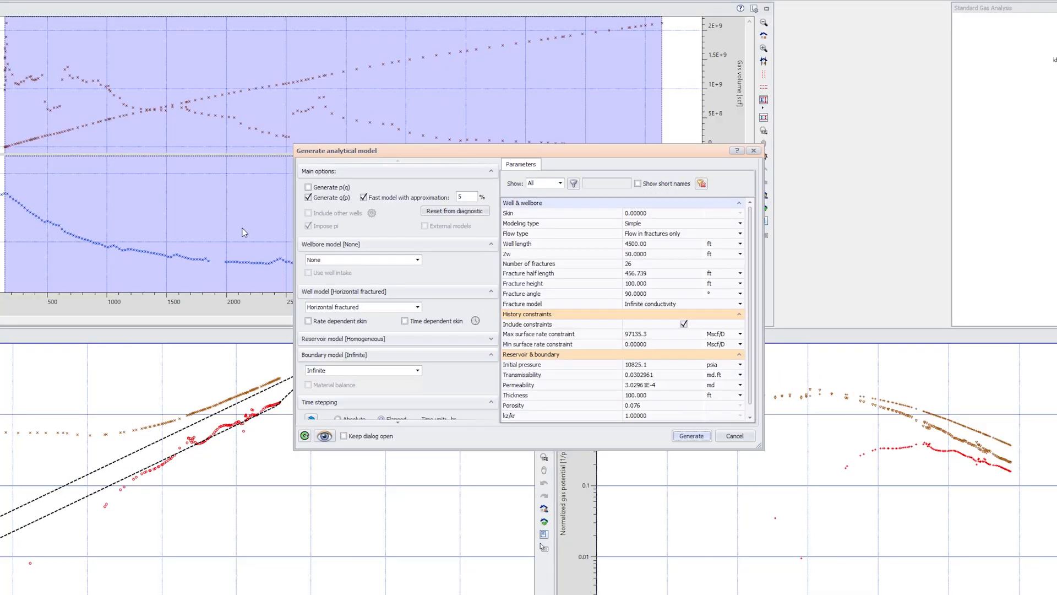
pyautogui.click(631, 257)
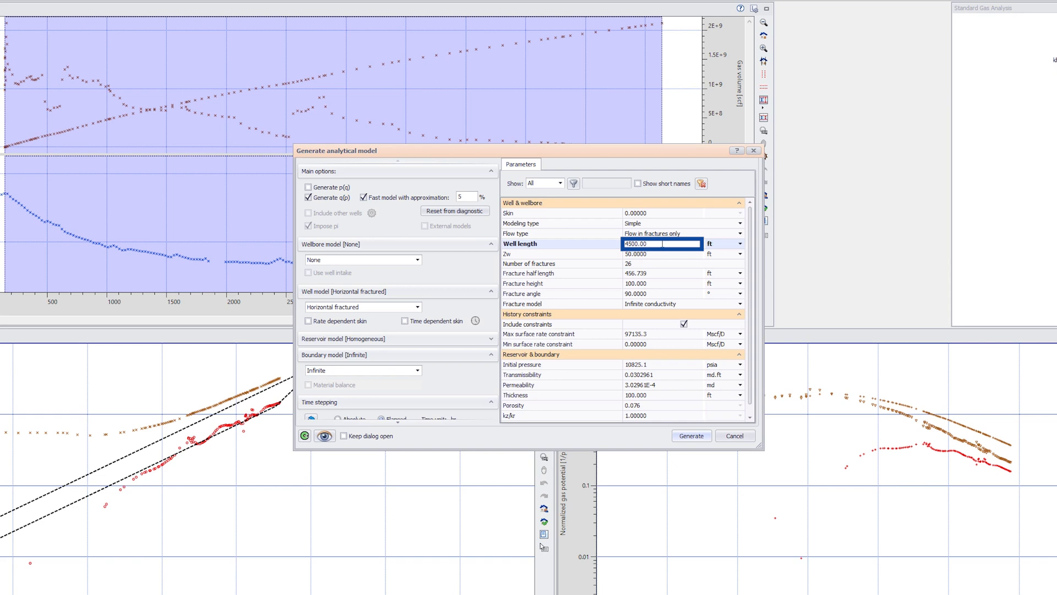
pyautogui.click(659, 263)
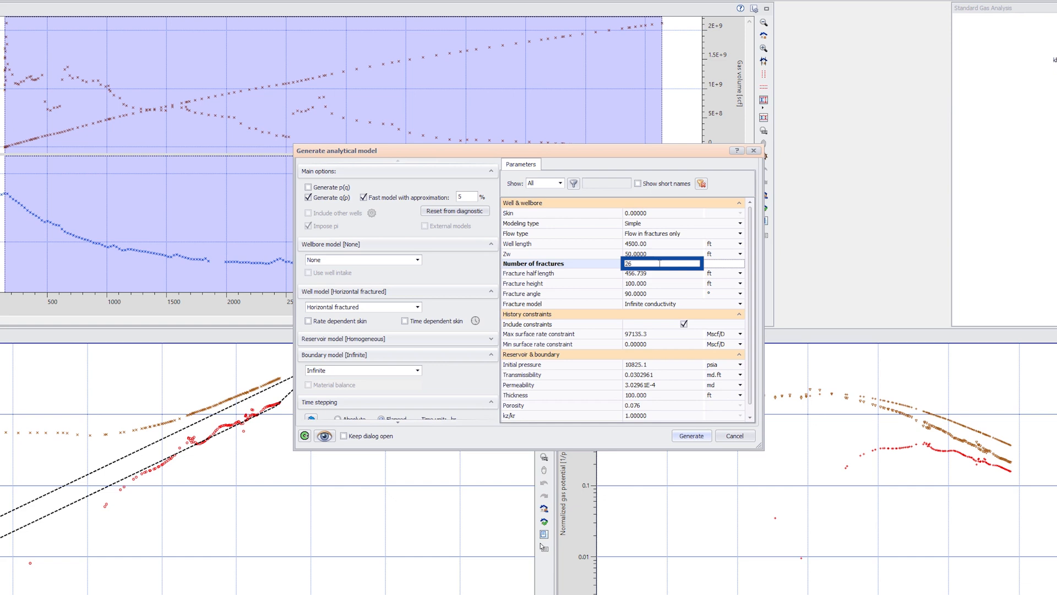
pyautogui.press('Tab')
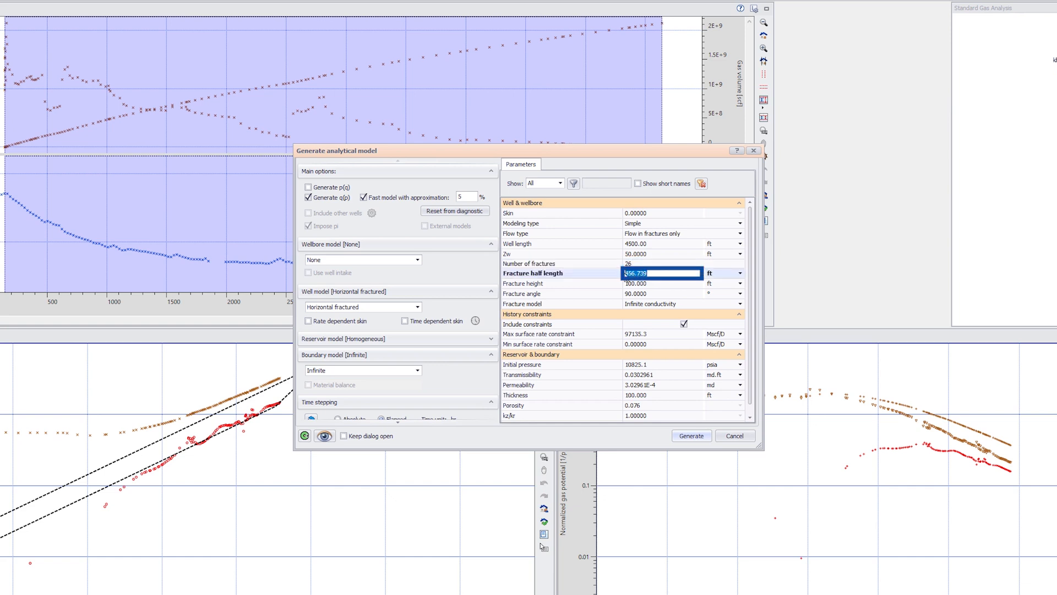
pyautogui.write('500')
# - Set the initial pressure to 10244 psia and the permeability to 2E-4 md, and generate the analytical model
pyautogui.click(650, 364)
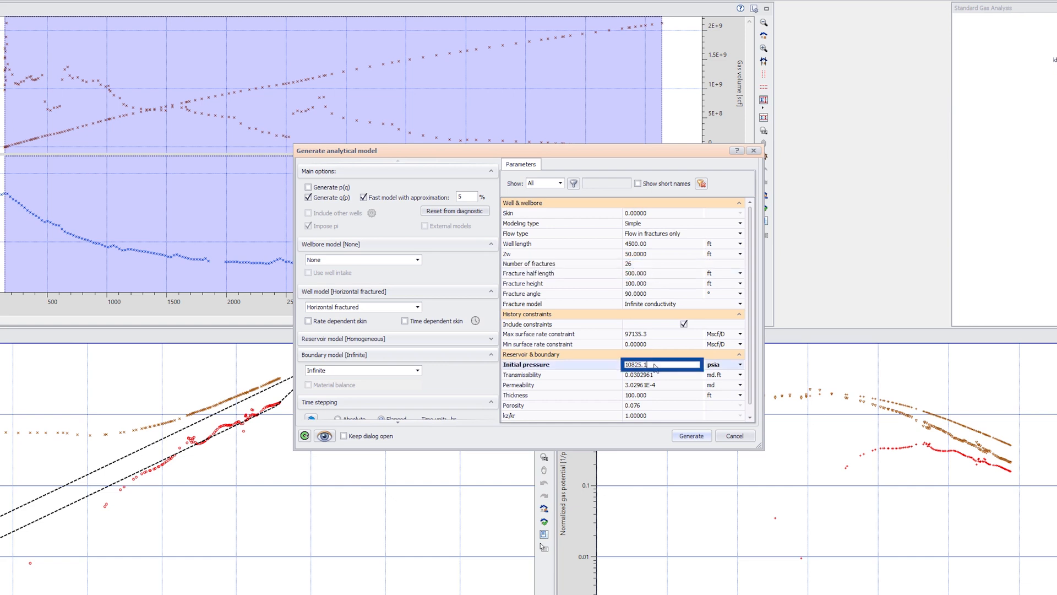
pyautogui.moveTo(649, 365); pyautogui.dragTo(631, 365)
pyautogui.write('244')
pyautogui.click(645, 384)
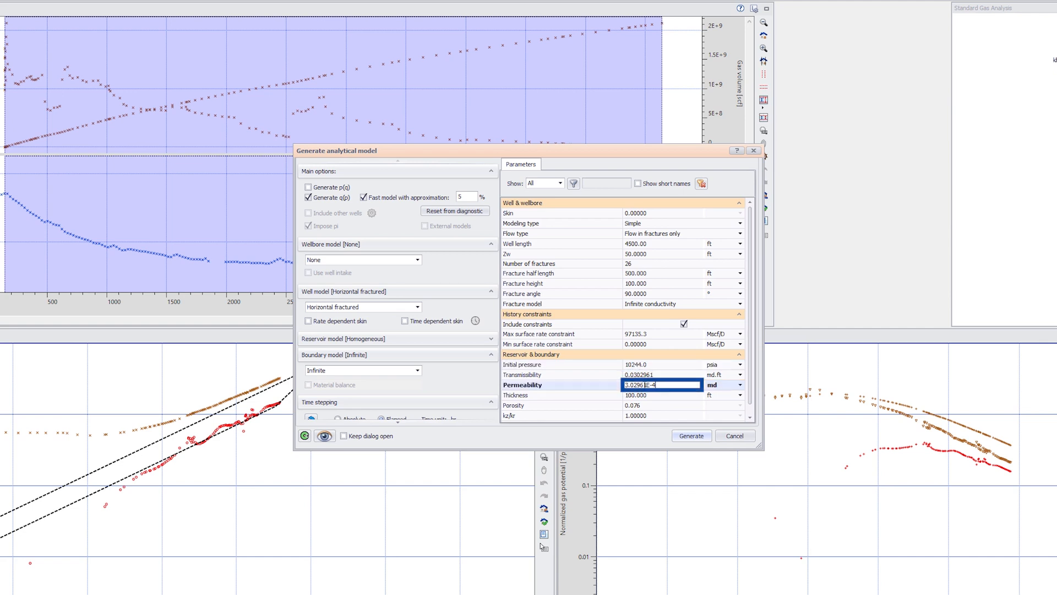
pyautogui.moveTo(645, 384); pyautogui.dragTo(625, 385)
pyautogui.write('2')
pyautogui.click(661, 396)
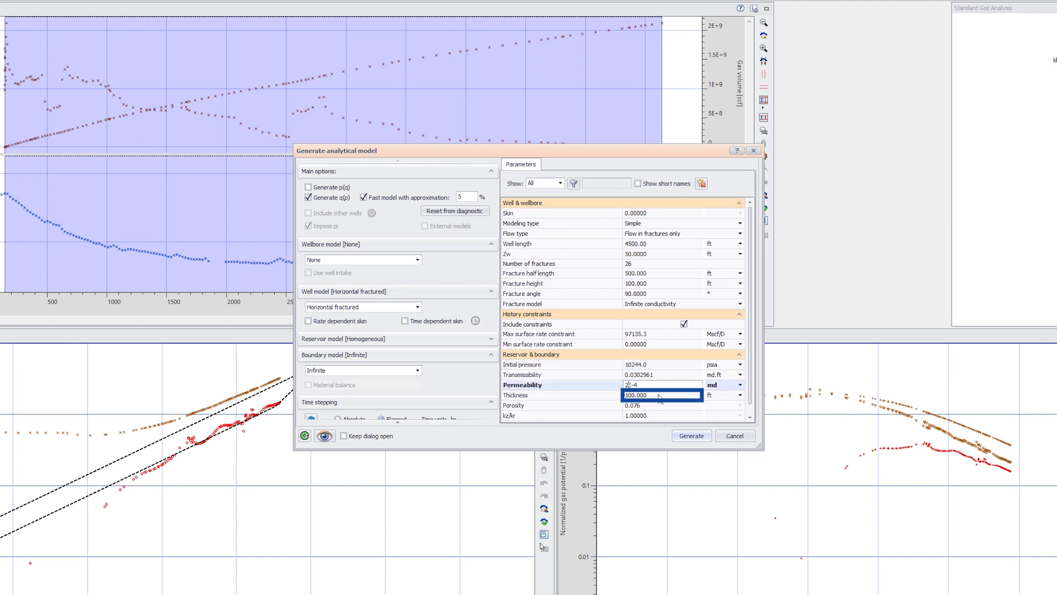
pyautogui.click(690, 436)
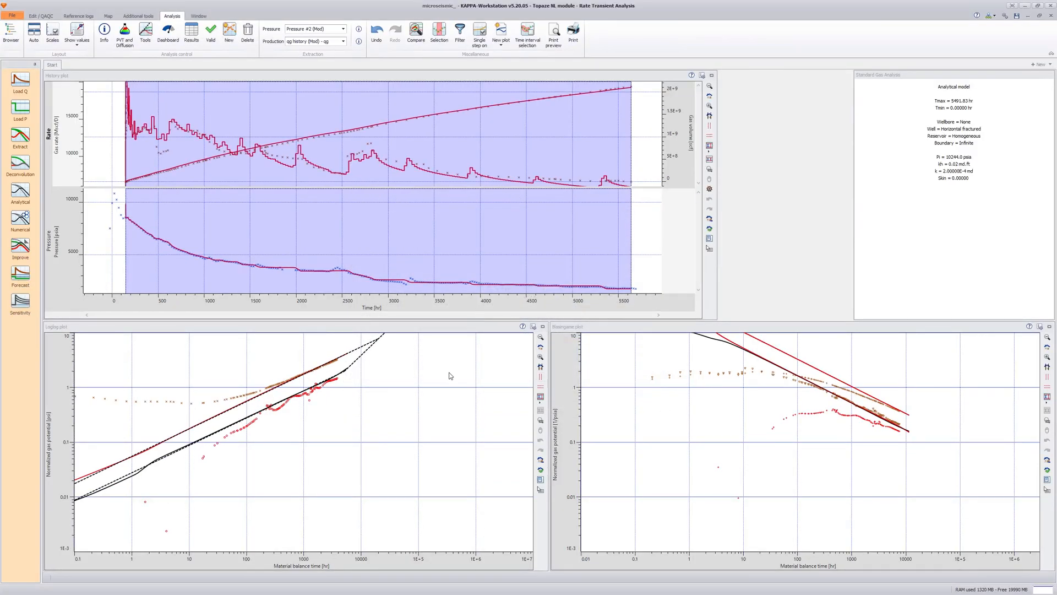
# - Remove the dashed diagnostic lines from the loglog plot
pyautogui.rightClick(449, 373)
pyautogui.click(455, 440)
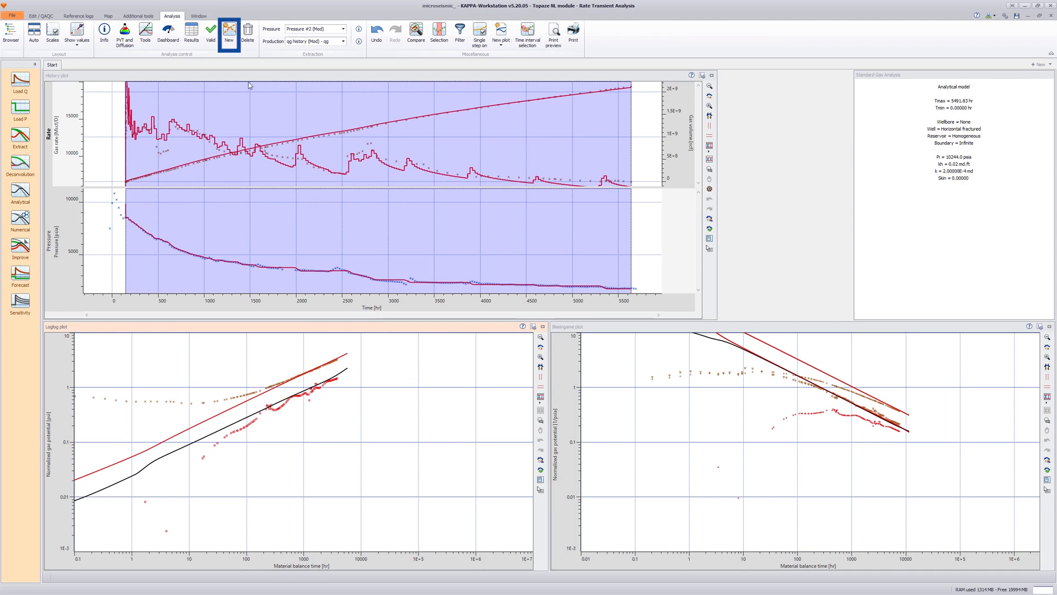
# - Create a new analysis named "Numerical Linear" initialized from Start, keeping the input parameters, extraction and model
pyautogui.click(229, 33)
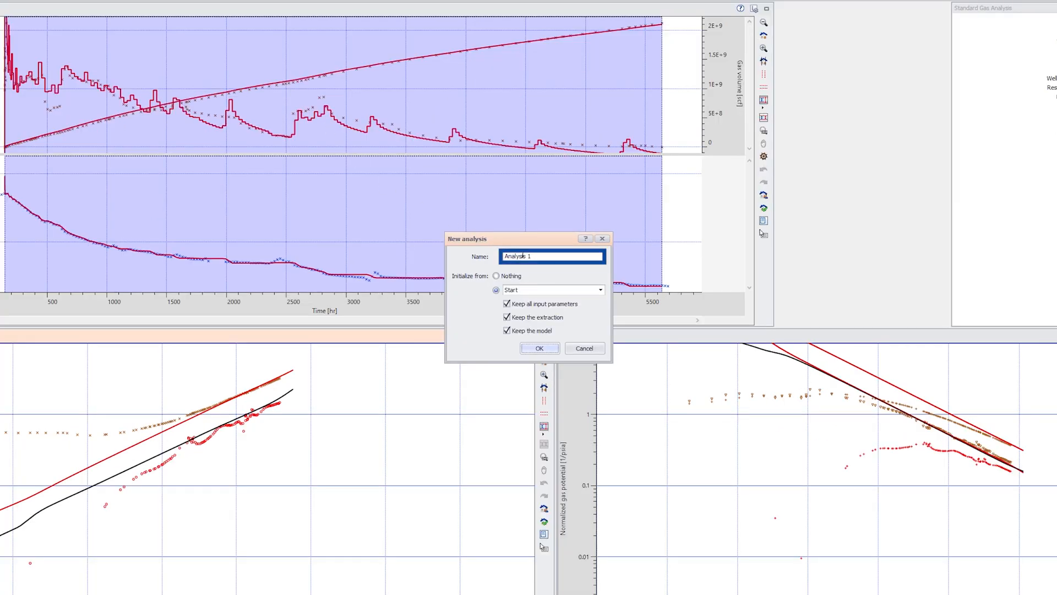
pyautogui.moveTo(532, 265); pyautogui.dragTo(499, 261)
pyautogui.write('Numerical Linear')
pyautogui.click(552, 347)
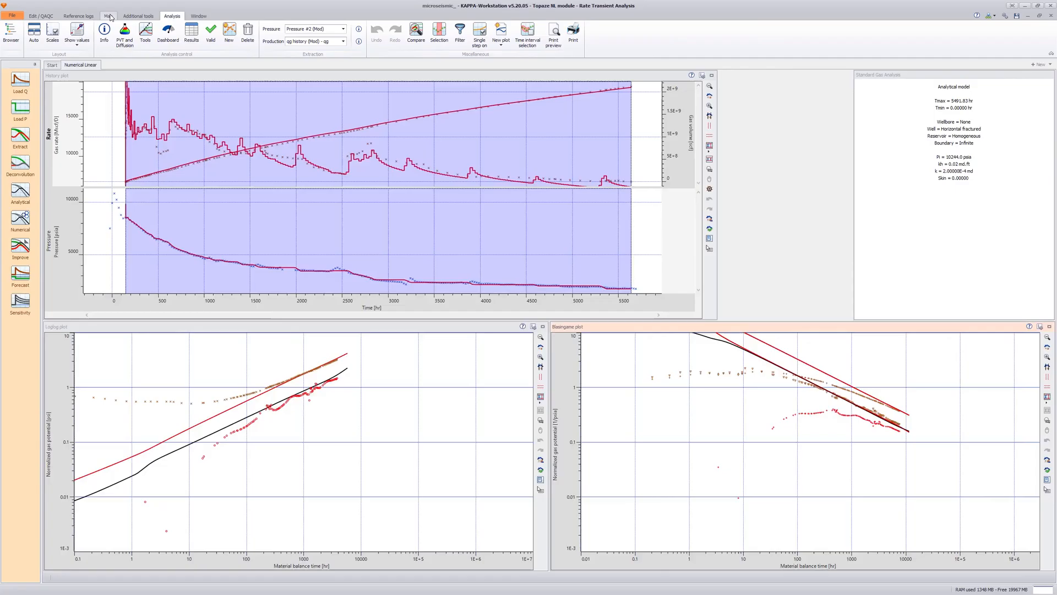
# - Edit the field contour's trajectory on the map, setting the X coordinates of points 1 and 2 to -1000 ft
pyautogui.click(108, 16)
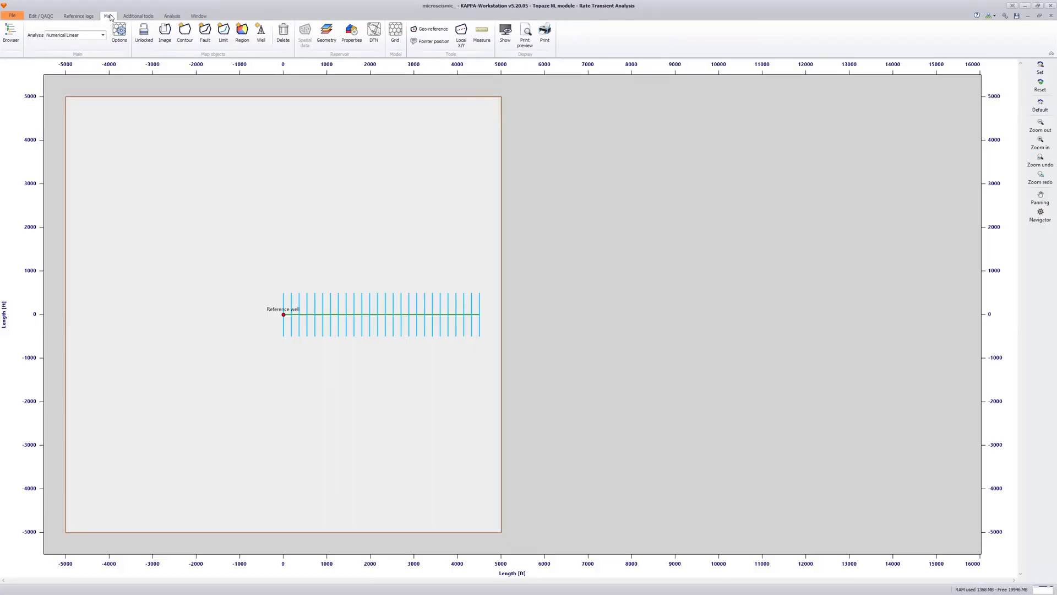
pyautogui.doubleClick(468, 98)
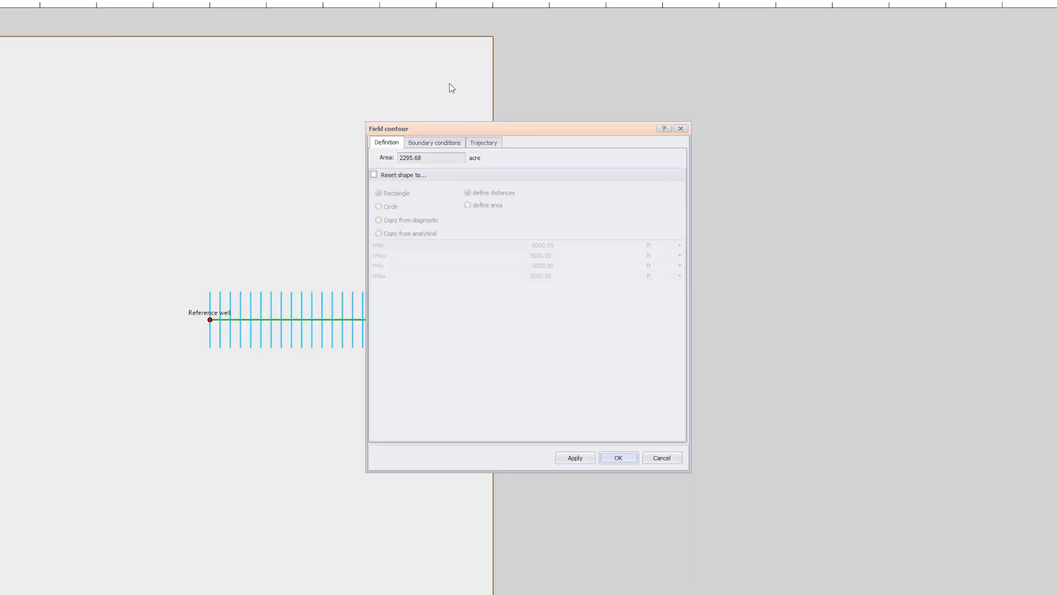
pyautogui.click(487, 179)
pyautogui.click(482, 176)
pyautogui.press('BackSpace')
pyautogui.write('1')
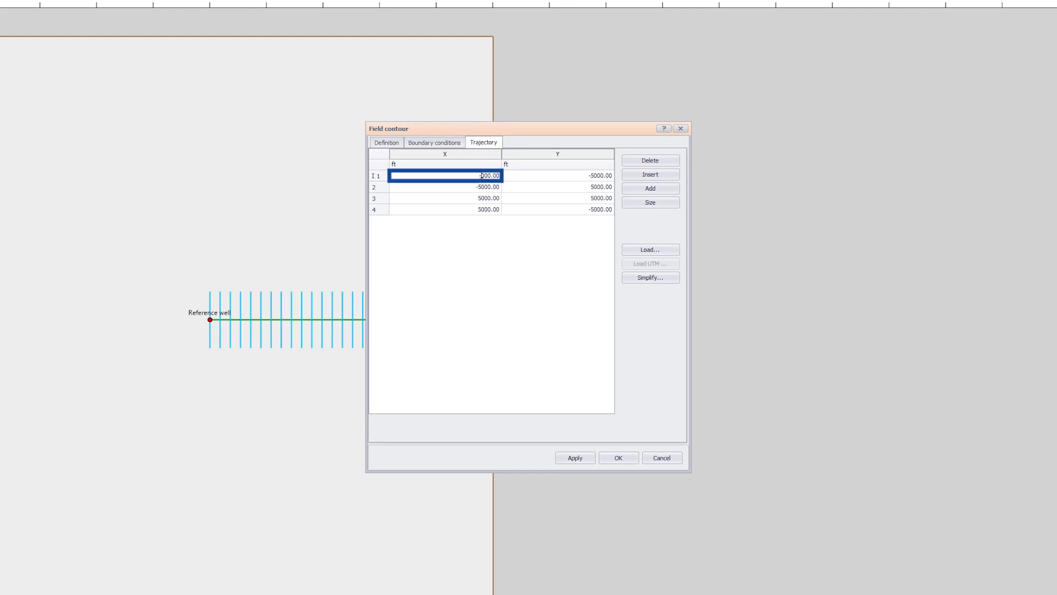
pyautogui.click(482, 186)
pyautogui.press('BackSpace')
pyautogui.write('1')
# - Set the X coordinates of field contour points 3 and 4 to 5500 ft
pyautogui.click(483, 198)
pyautogui.press('BackSpace')
pyautogui.write('5')
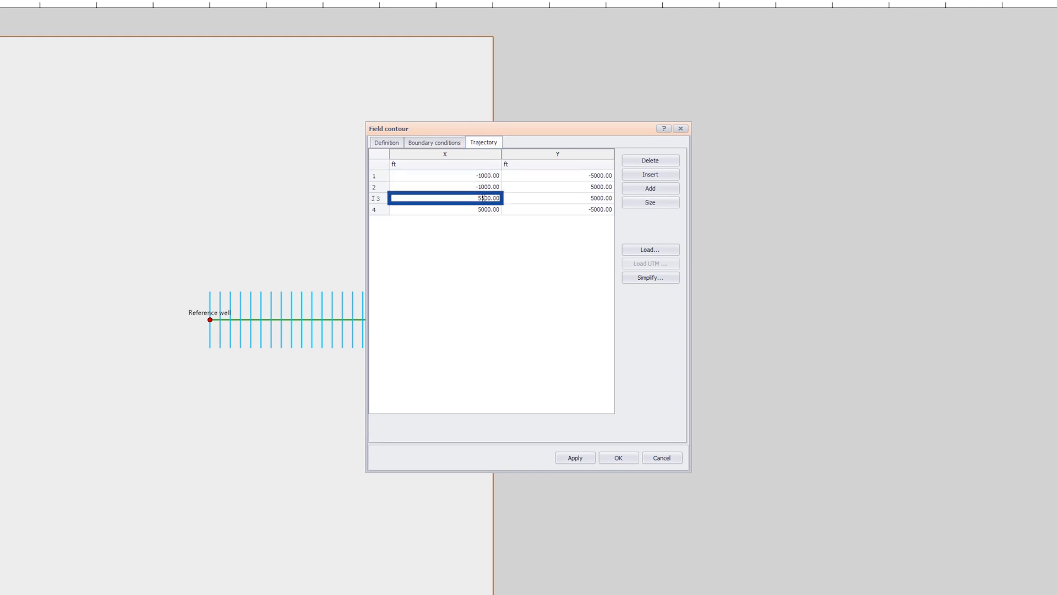
pyautogui.click(483, 210)
pyautogui.press('BackSpace')
pyautogui.write('5')
pyautogui.press('Return')
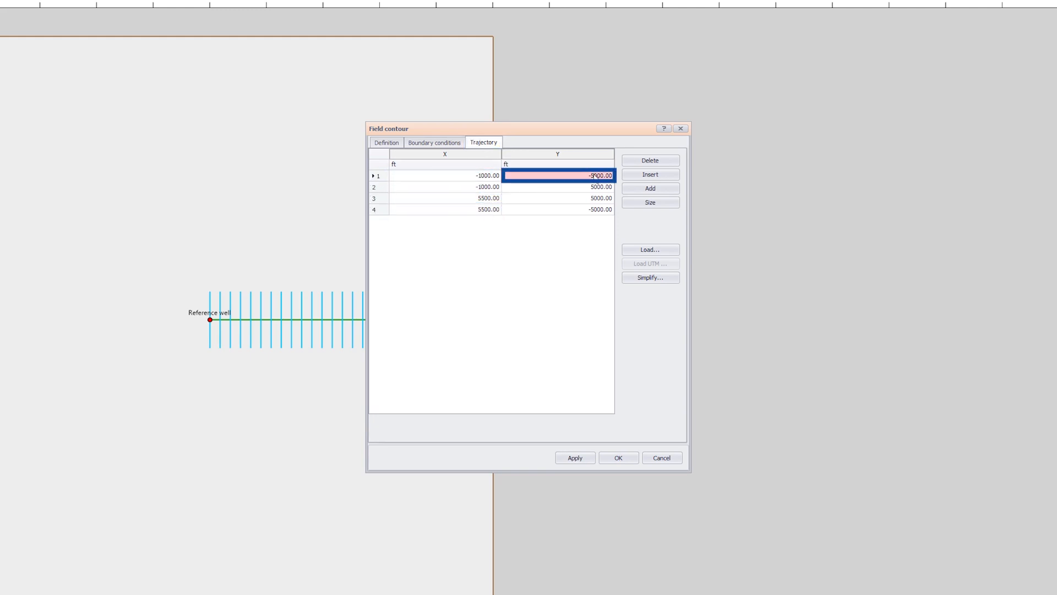
# - Set the Y coordinates of contour points 1 to 4 to -2000, 2000, 2000 and -2000 ft and accept the contour
pyautogui.click(593, 175)
pyautogui.write('2')
pyautogui.click(594, 186)
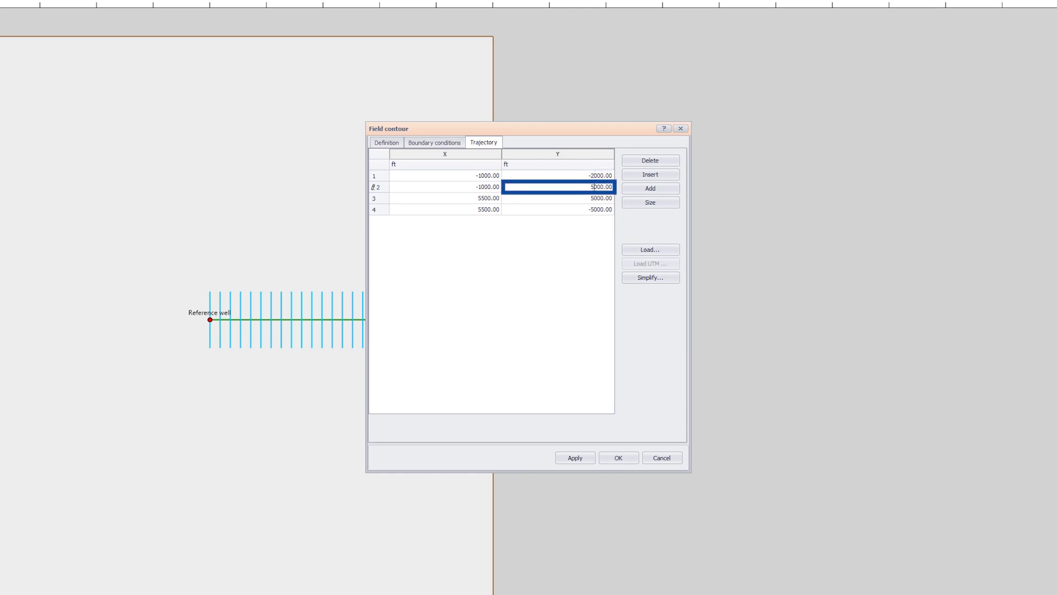
pyautogui.click(594, 198)
pyautogui.press('BackSpace')
pyautogui.write('2')
pyautogui.click(593, 209)
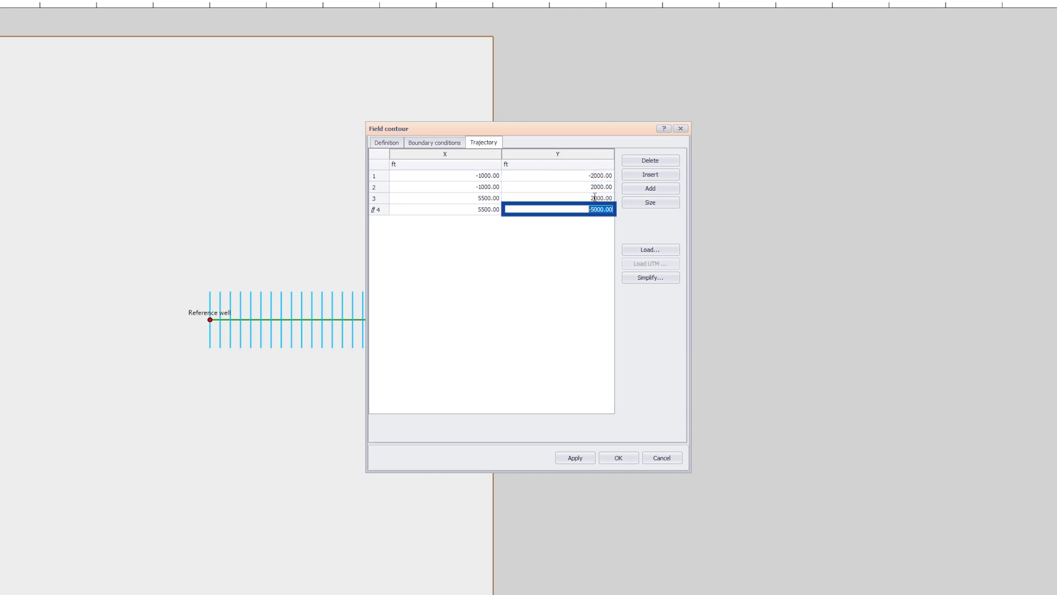
pyautogui.press('Return')
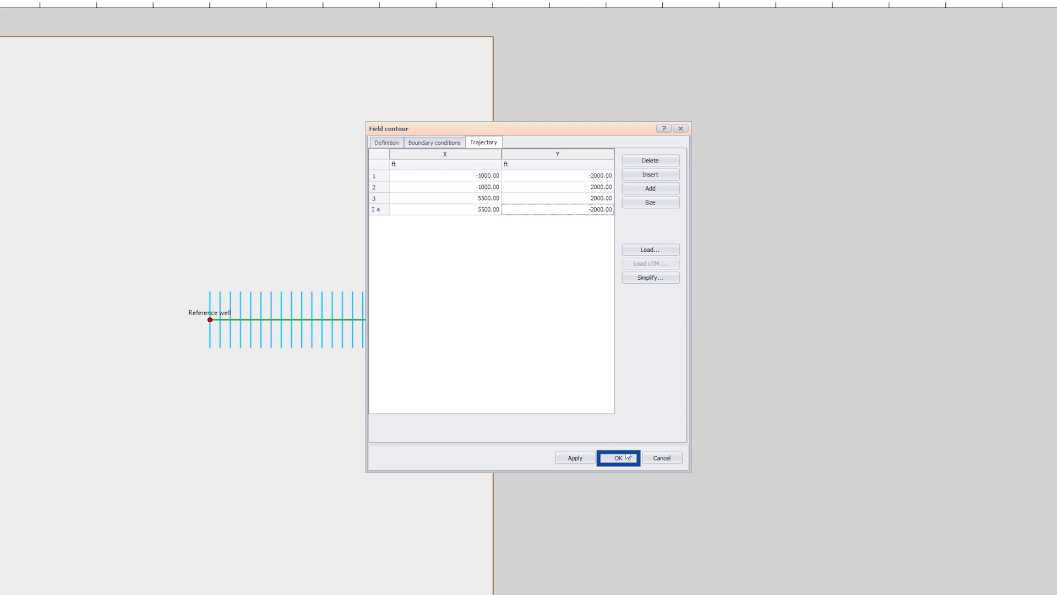
pyautogui.click(619, 458)
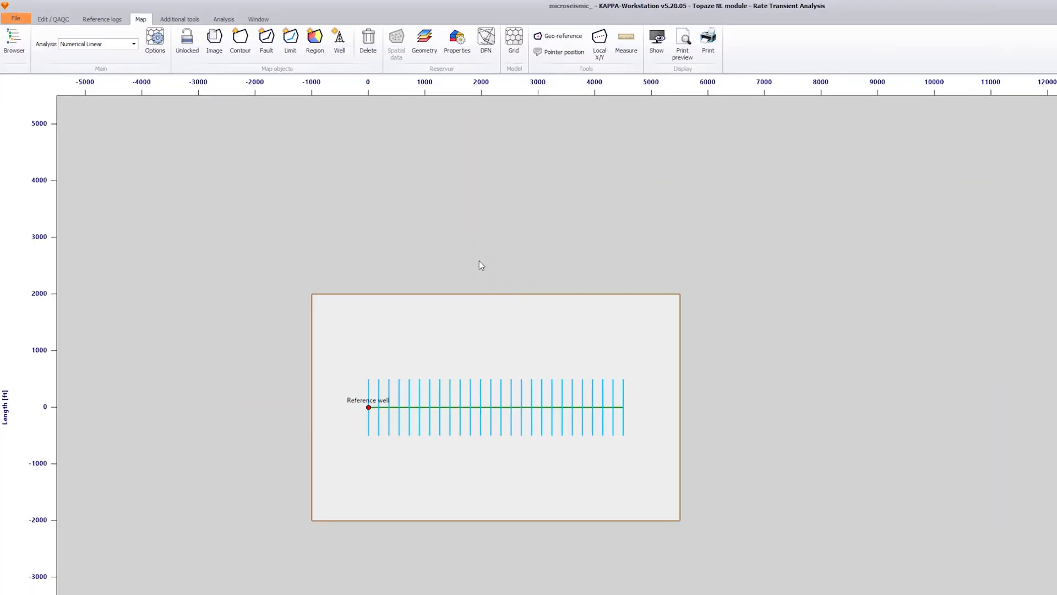
# - Generate a numerical model for the Numerical Linear analysis with its parameters reset from the analytical model
pyautogui.click(172, 17)
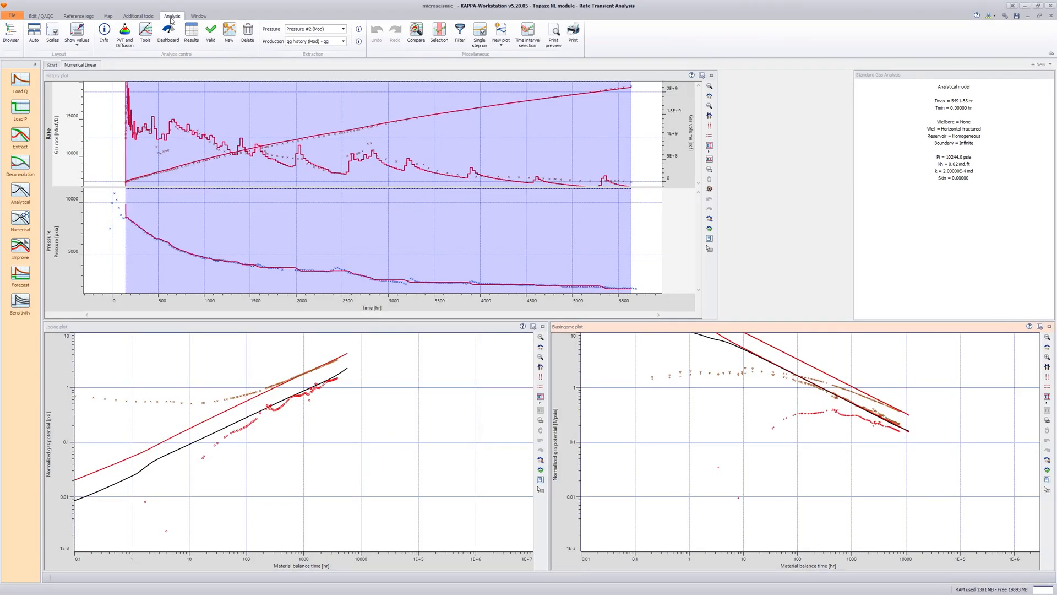
pyautogui.click(20, 220)
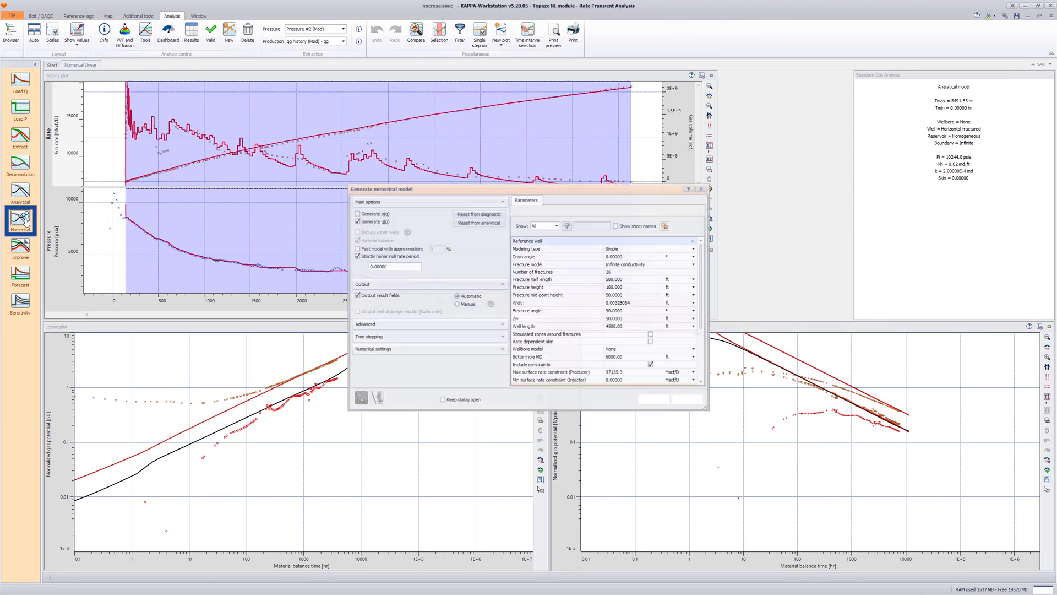
pyautogui.click(462, 223)
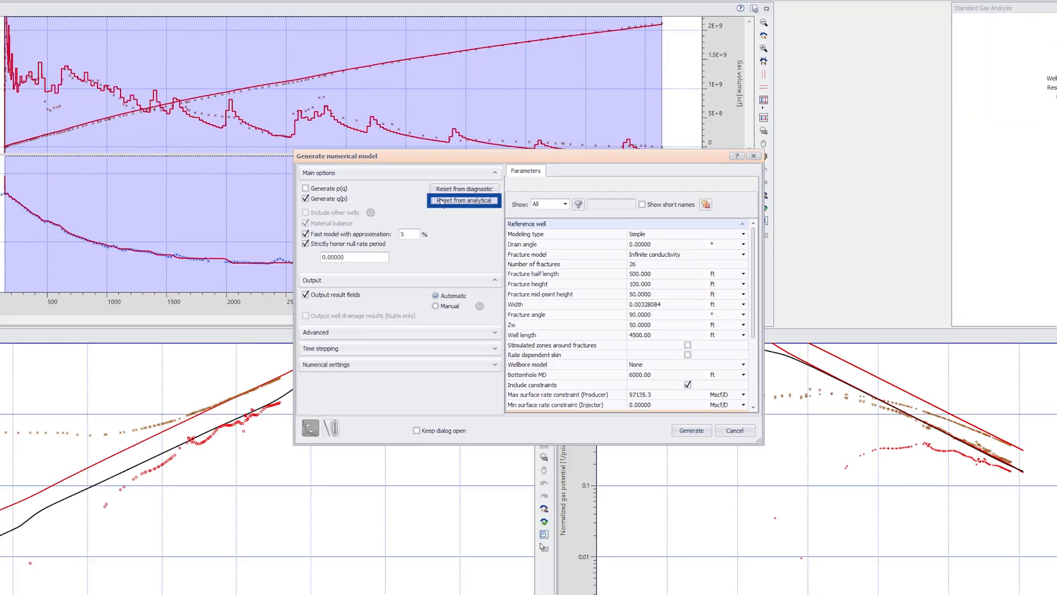
pyautogui.click(685, 431)
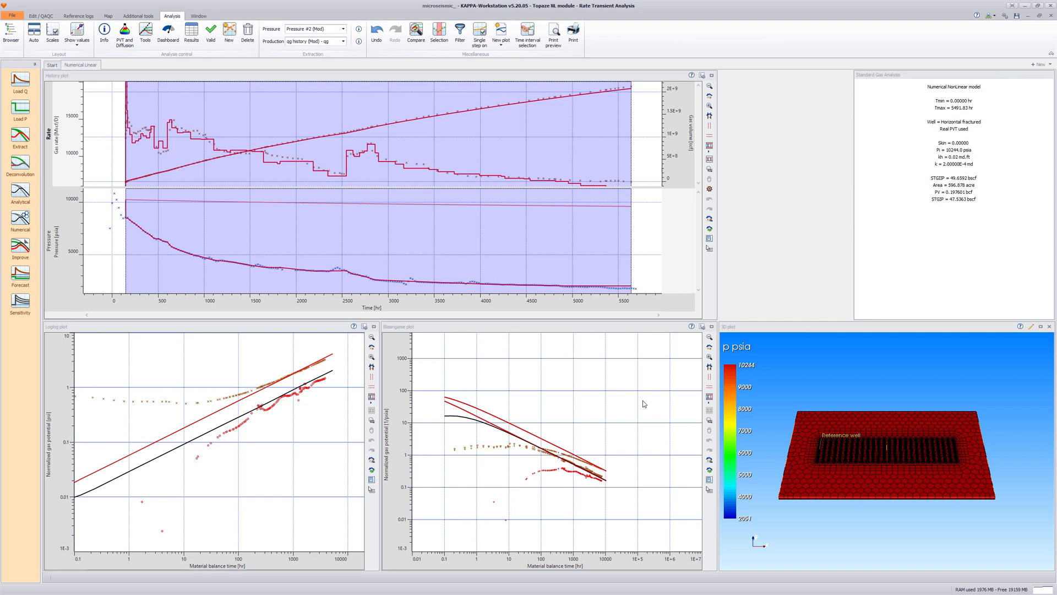
# - Create a new analysis named "Numerical Complex" initialized from Numerical Linear, keeping the input parameters, extraction and model
pyautogui.click(234, 46)
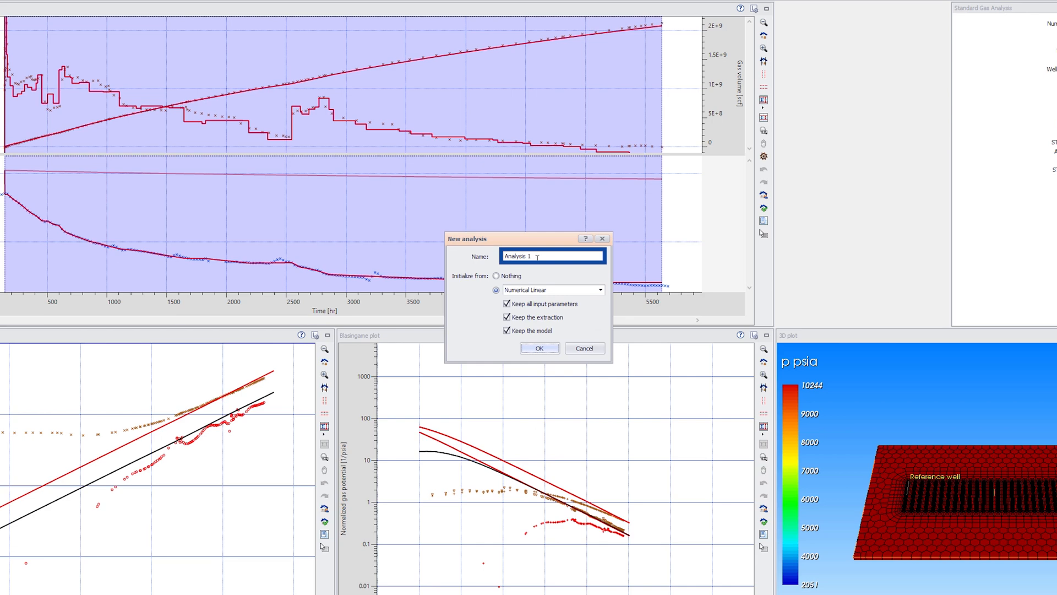
pyautogui.moveTo(527, 265); pyautogui.dragTo(501, 262)
pyautogui.write('Numerical Complex')
pyautogui.click(540, 348)
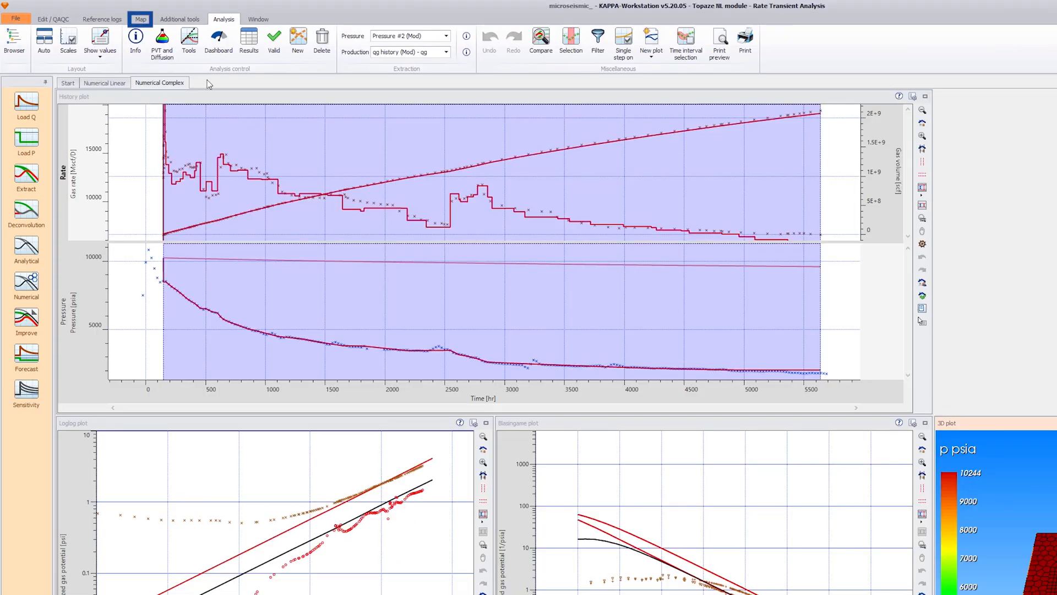
# - Open the reference well's definition on the map and enable µ-seismic data for it
pyautogui.click(113, 18)
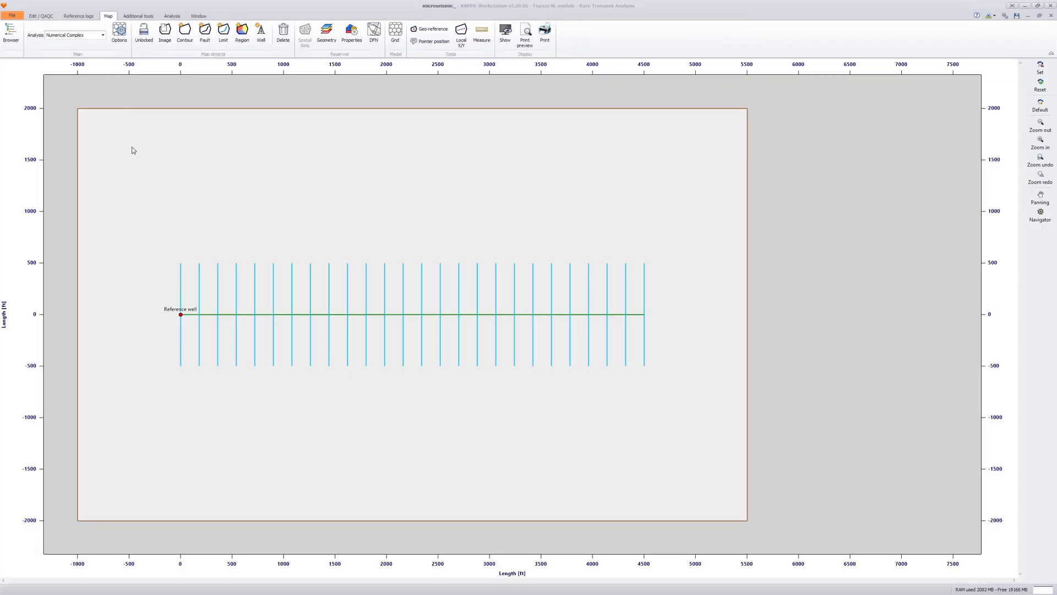
pyautogui.doubleClick(182, 315)
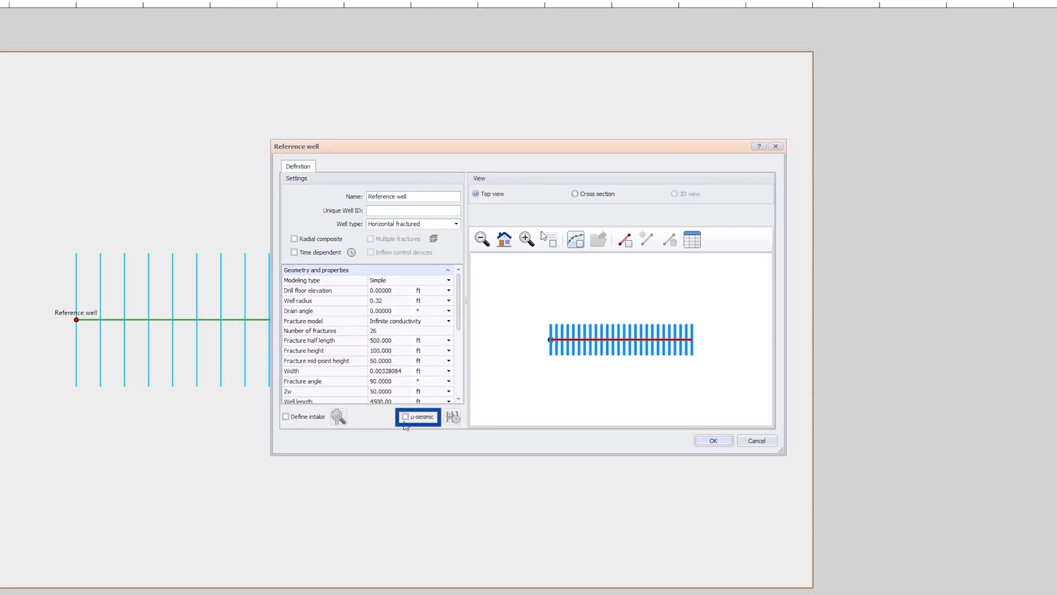
pyautogui.click(405, 417)
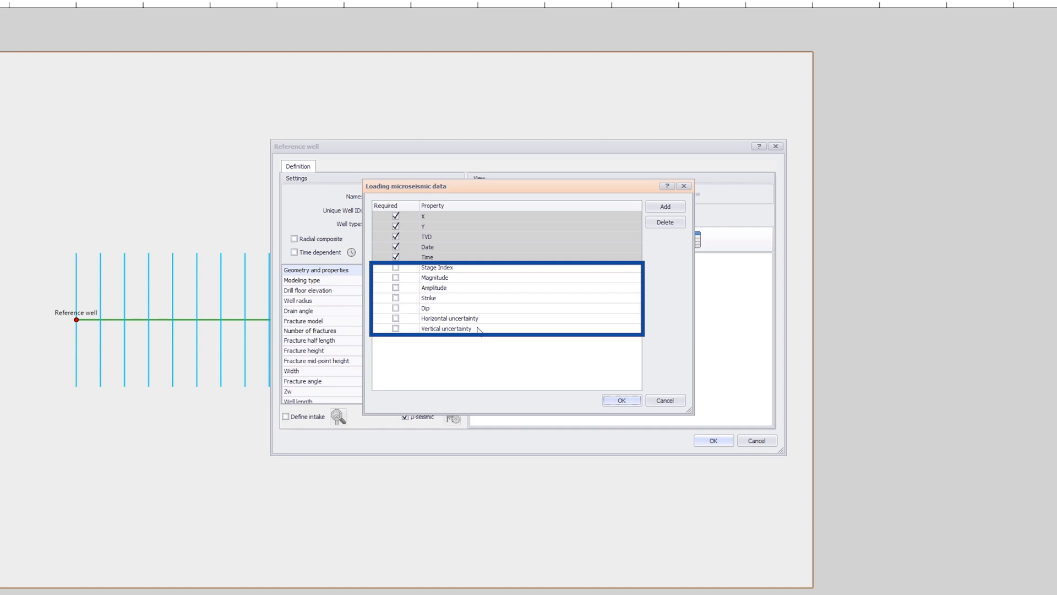
# - Add two custom properties named "SNR" and "Semblance" to the microseismic data to load
pyautogui.click(665, 206)
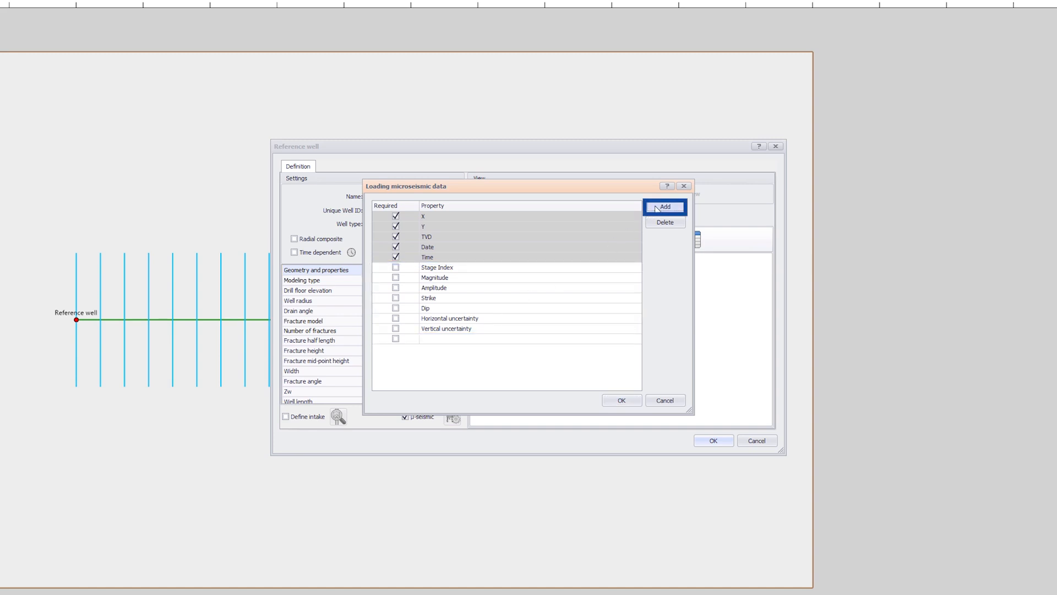
pyautogui.click(469, 340)
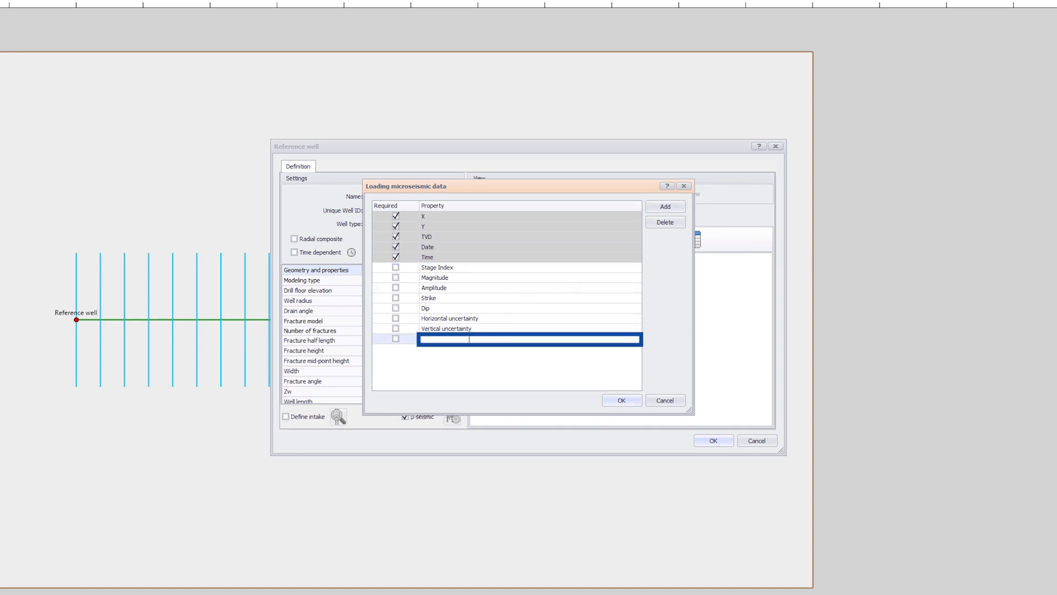
pyautogui.write('SNR')
pyautogui.click(665, 206)
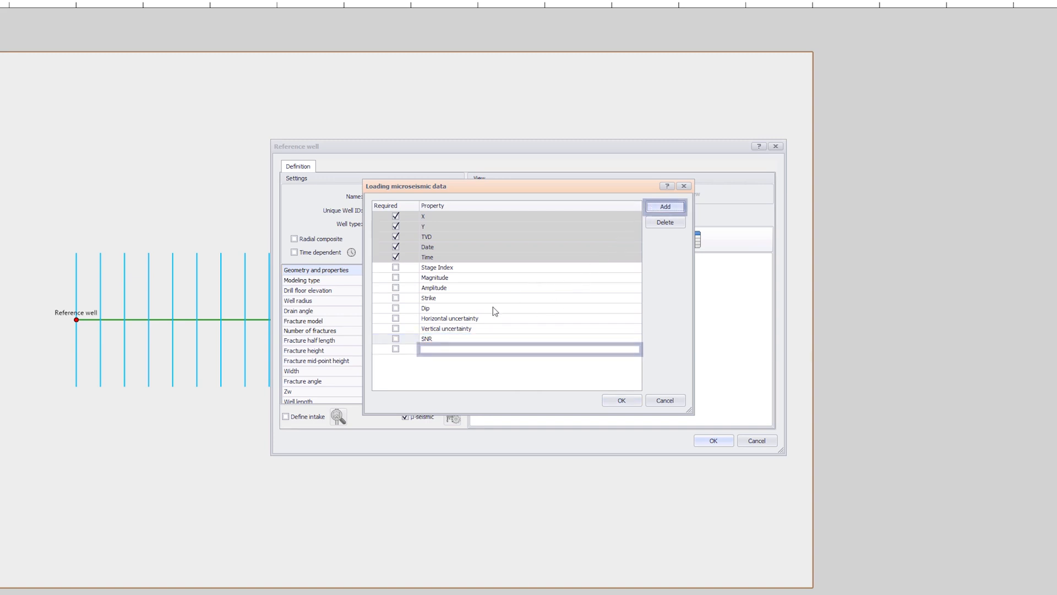
pyautogui.click(431, 350)
pyautogui.write('Semblance')
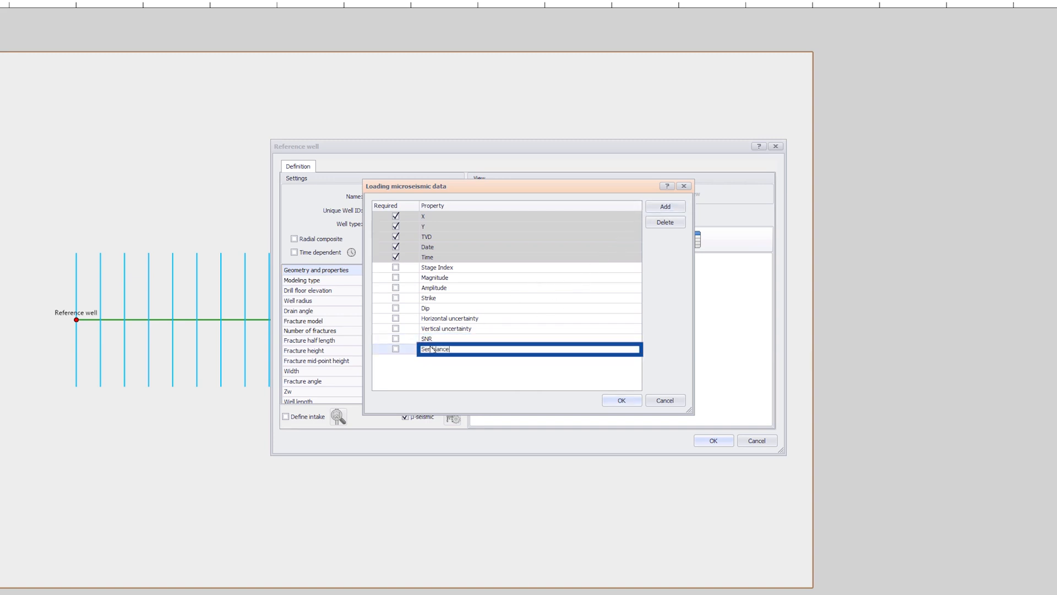
# - Mark Semblance, SNR, Stage Index, Magnitude, Amplitude and Strike as required microseismic properties and accept the property list
pyautogui.click(417, 352)
pyautogui.click(395, 350)
pyautogui.click(396, 338)
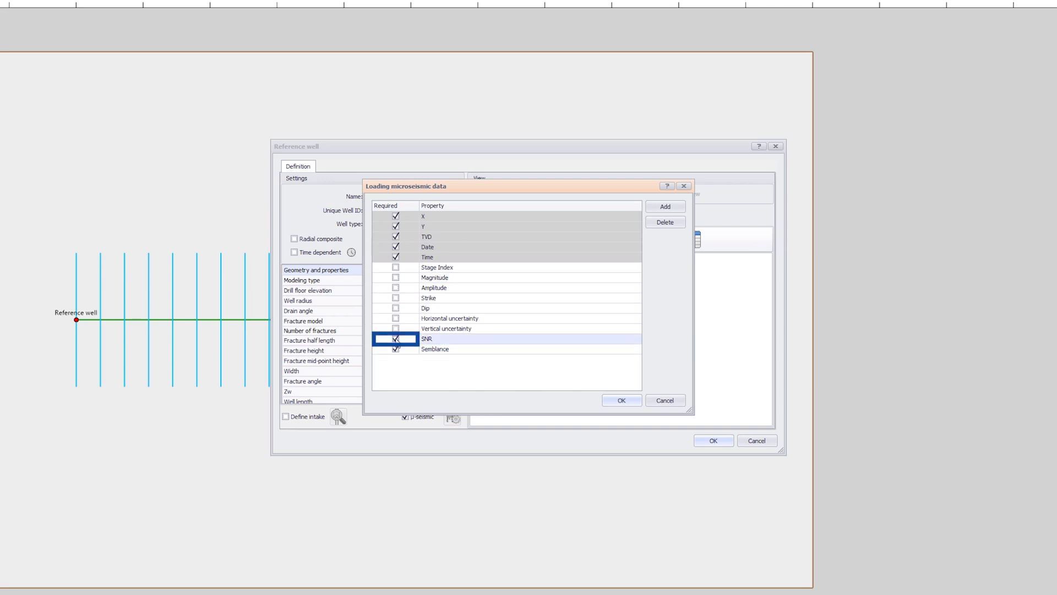
pyautogui.click(395, 267)
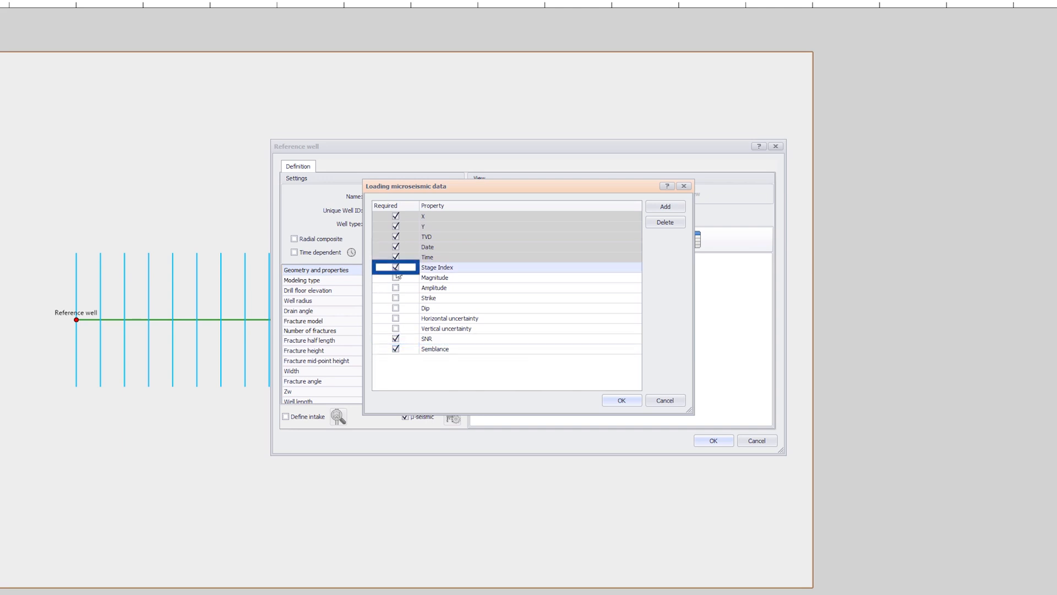
pyautogui.click(396, 277)
pyautogui.click(396, 288)
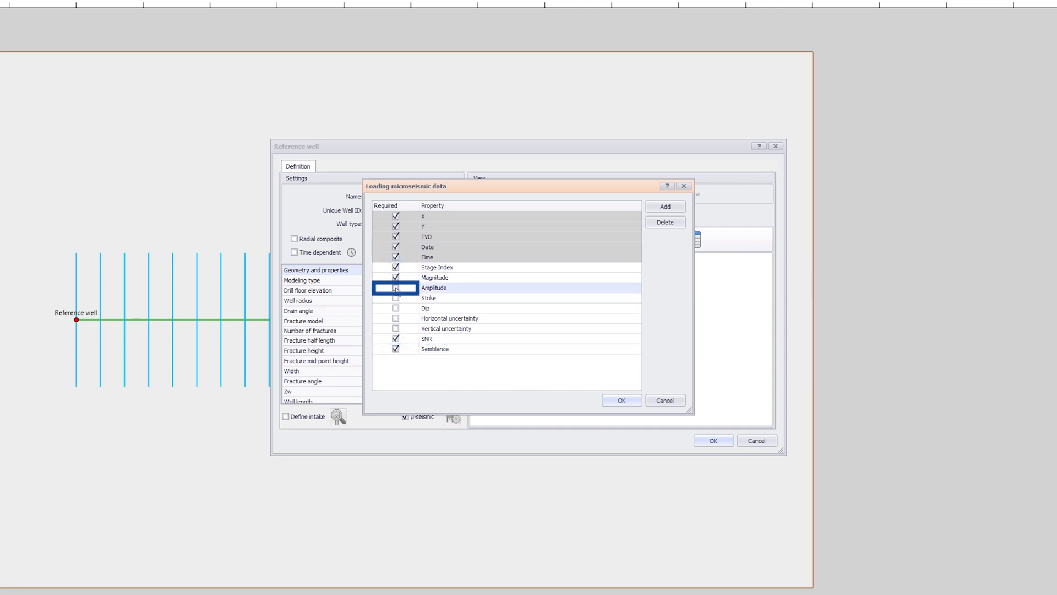
pyautogui.click(396, 287)
pyautogui.click(396, 298)
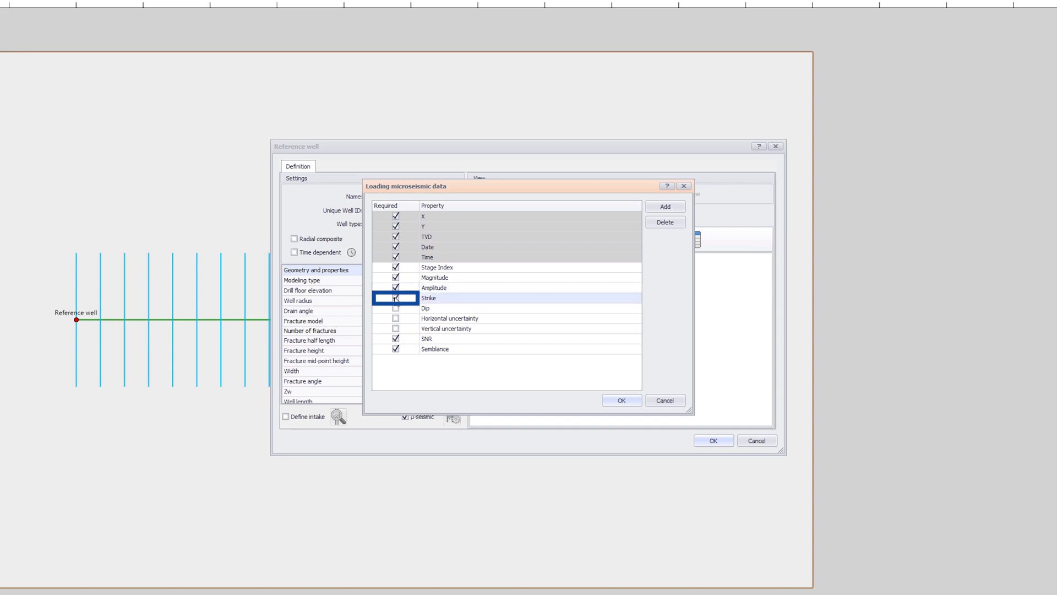
pyautogui.click(612, 401)
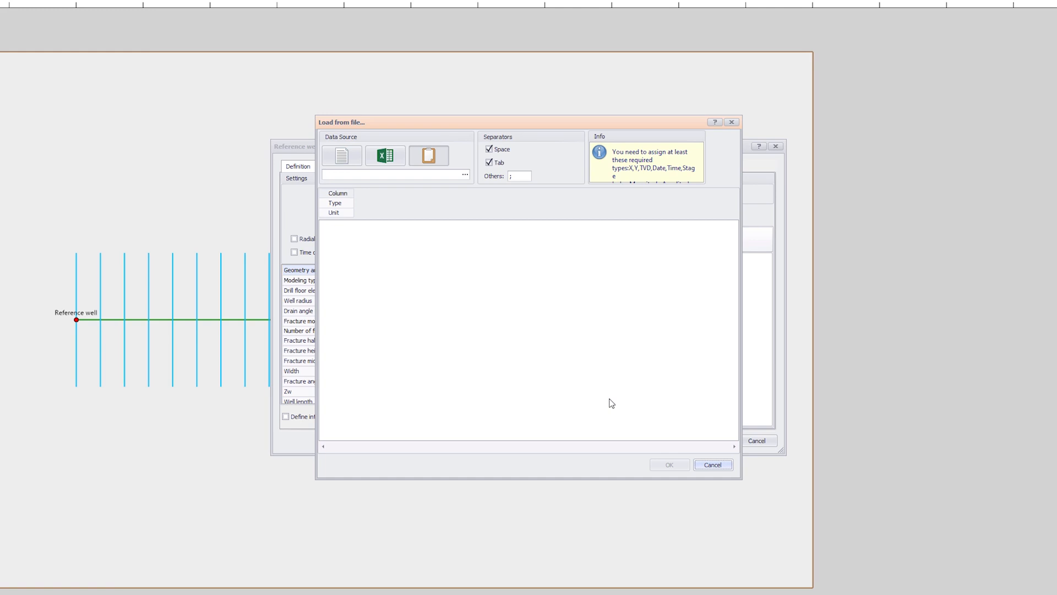
# - Load the text file Microseismic.txt from the Data folder as the microseismic data source
pyautogui.click(341, 156)
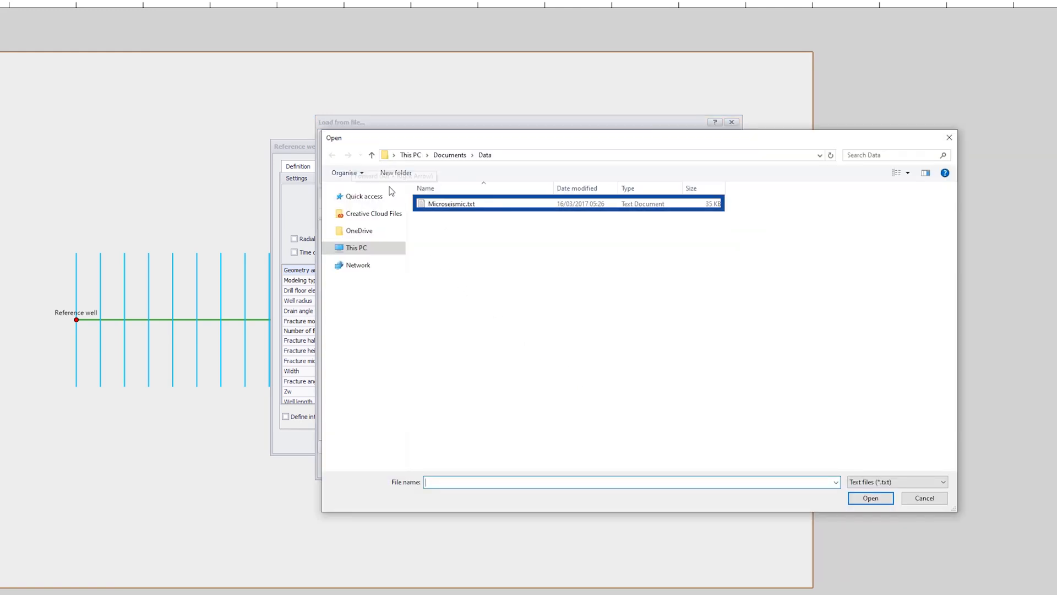
pyautogui.click(435, 205)
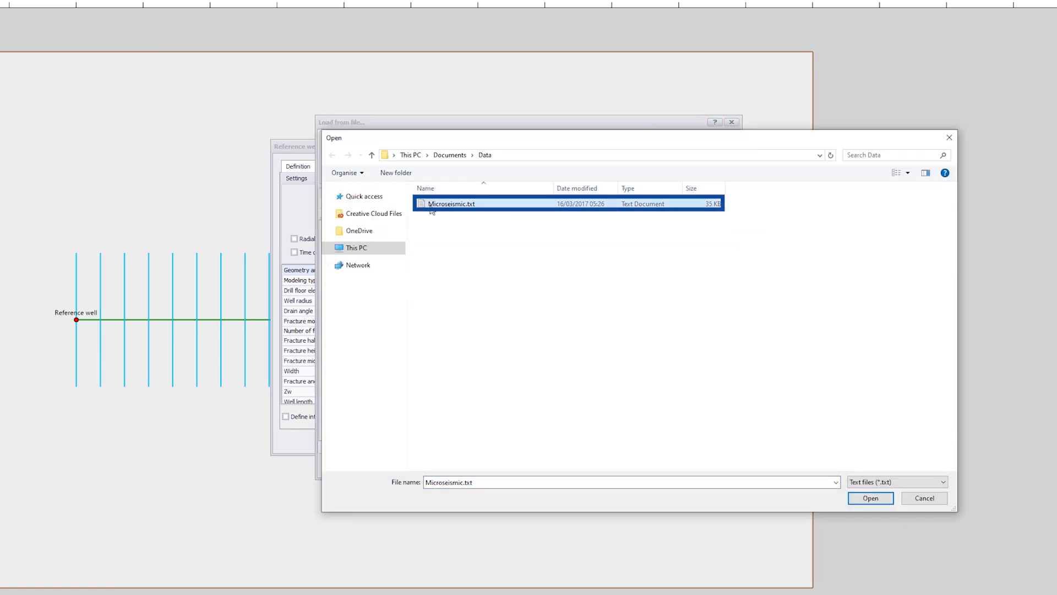
pyautogui.click(854, 498)
# - Set the units of the X and Y columns to m
pyautogui.click(400, 216)
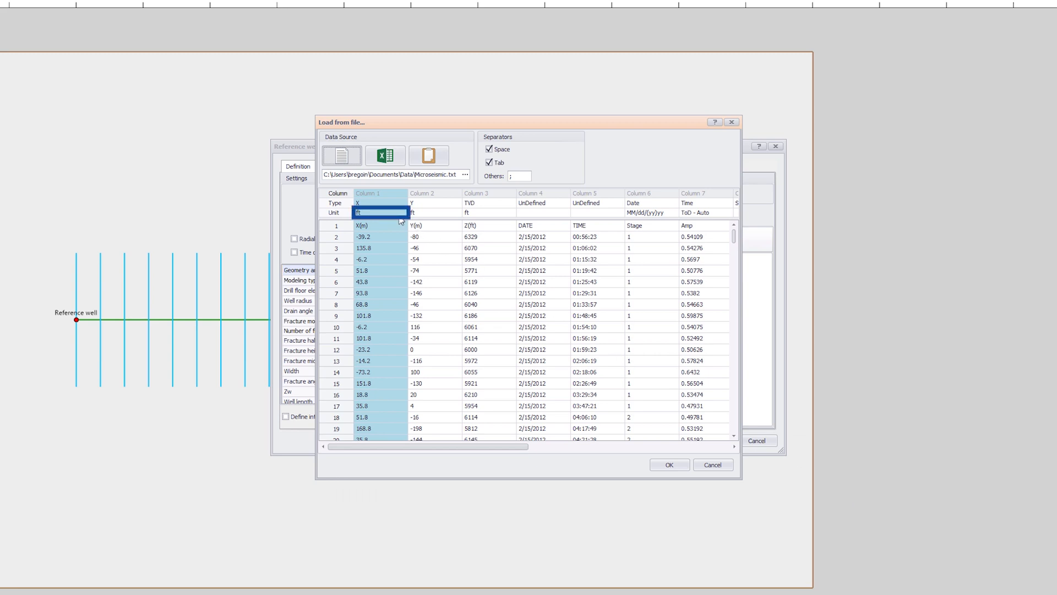
pyautogui.click(399, 215)
pyautogui.click(403, 213)
pyautogui.click(397, 223)
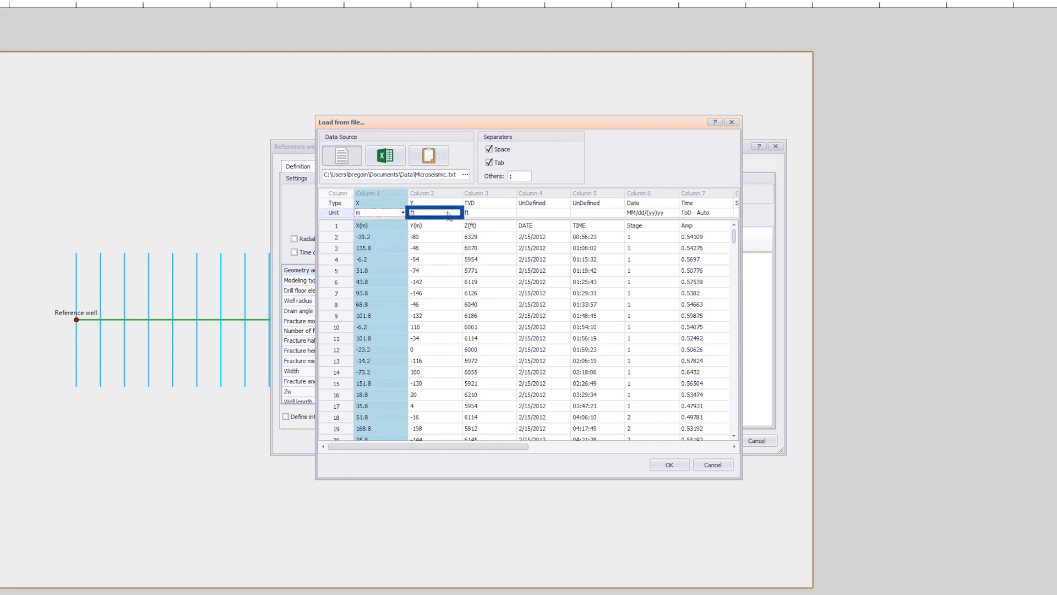
pyautogui.click(449, 215)
pyautogui.click(440, 227)
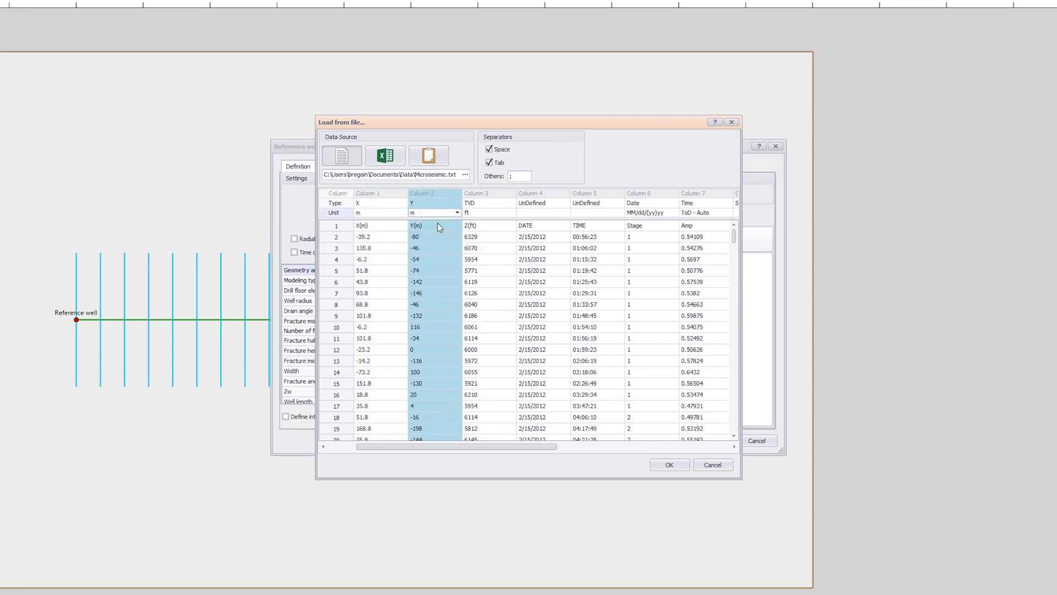
# - Assign the Date, Time and Stage Index types to columns 4, 5 and 6 of the microseismic data
pyautogui.click(543, 203)
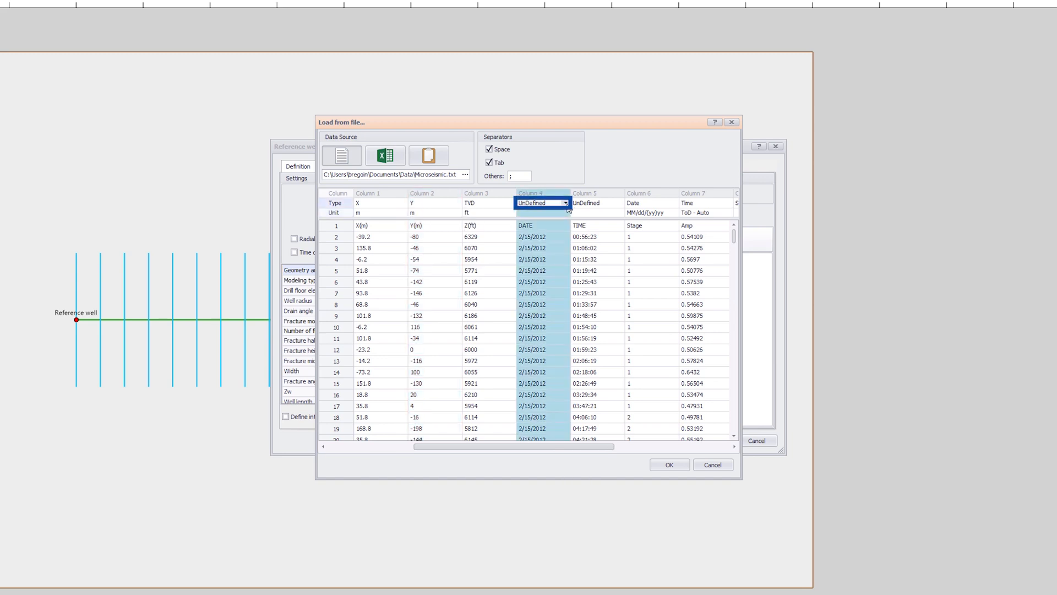
pyautogui.click(566, 203)
pyautogui.click(542, 246)
pyautogui.click(594, 203)
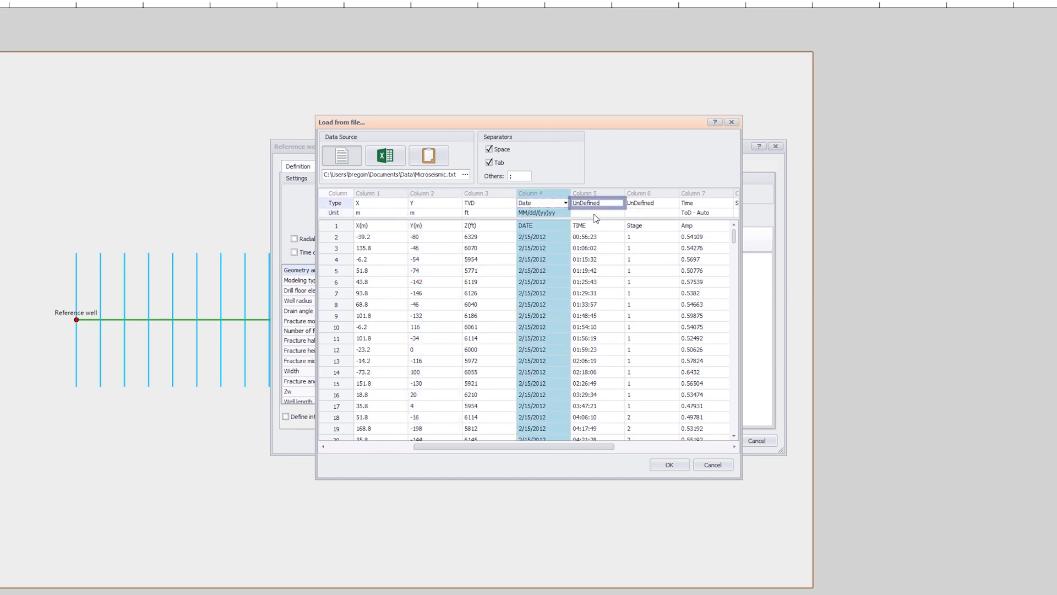
pyautogui.click(620, 203)
pyautogui.click(603, 252)
pyautogui.click(649, 202)
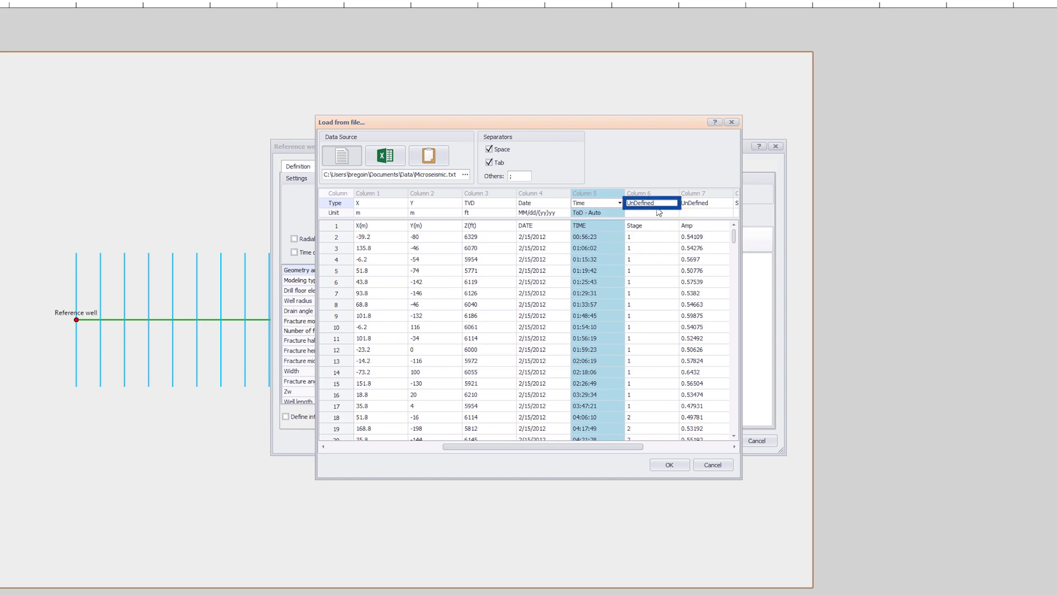
pyautogui.click(674, 202)
pyautogui.click(668, 261)
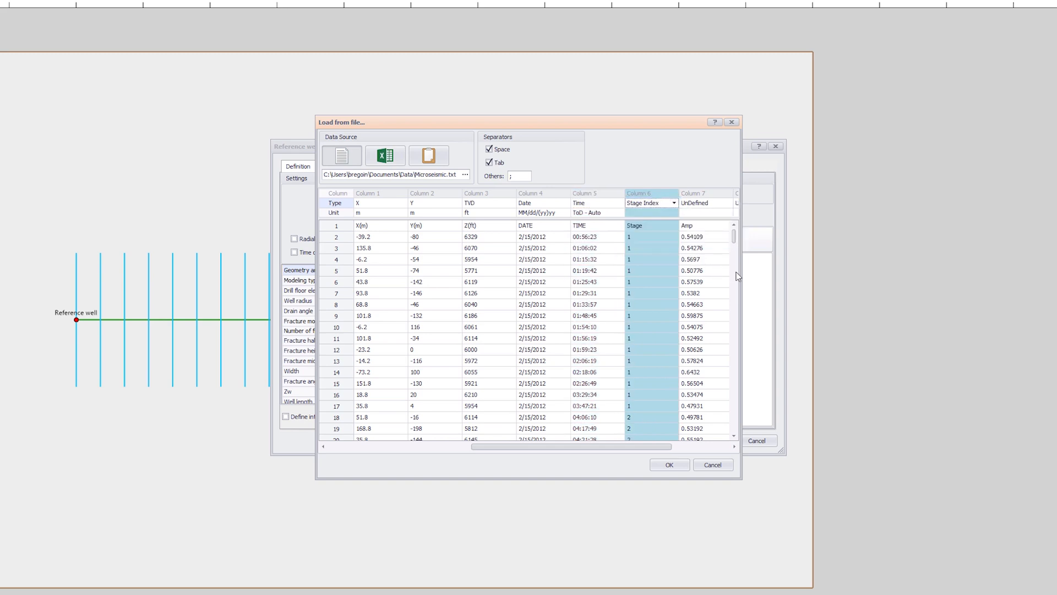
# - Widen the import dialog and assign Amplitude to column 7 and Magnitude to column 8
pyautogui.moveTo(741, 276); pyautogui.dragTo(1056, 310)
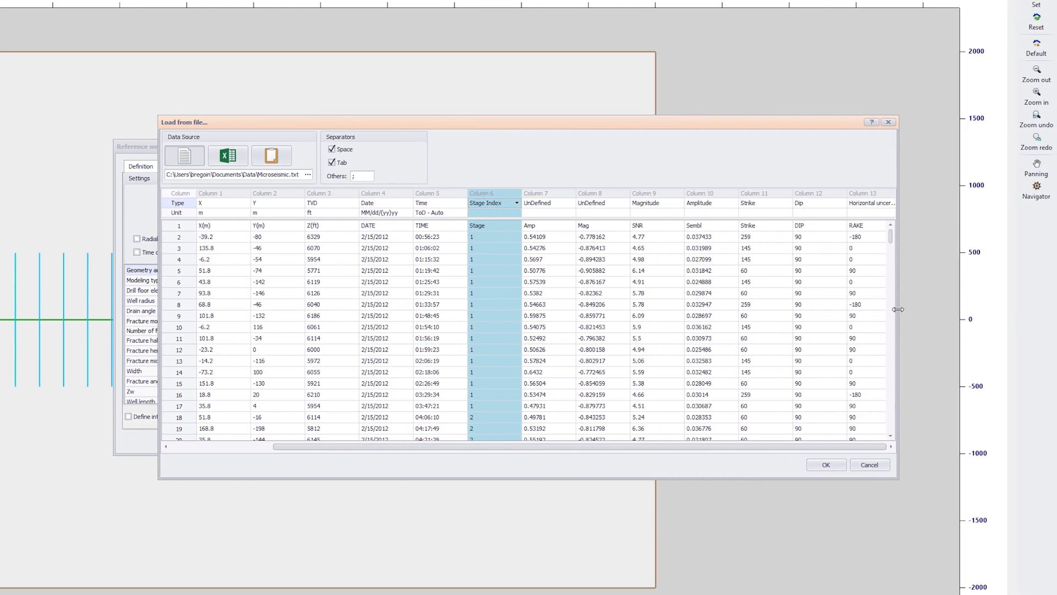
pyautogui.click(545, 203)
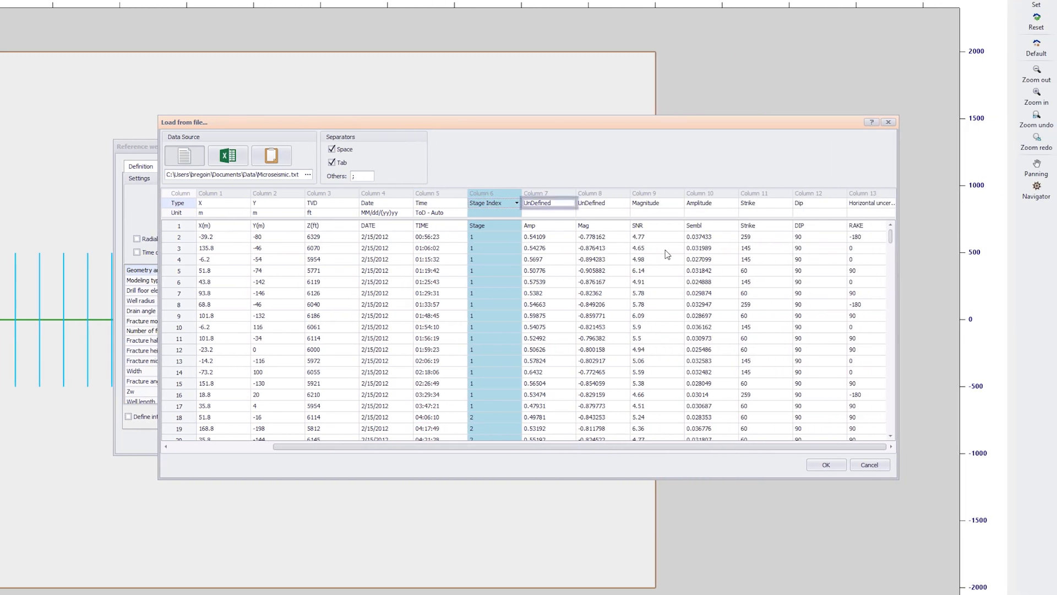
pyautogui.click(571, 202)
pyautogui.scroll(-3, 610, 221)
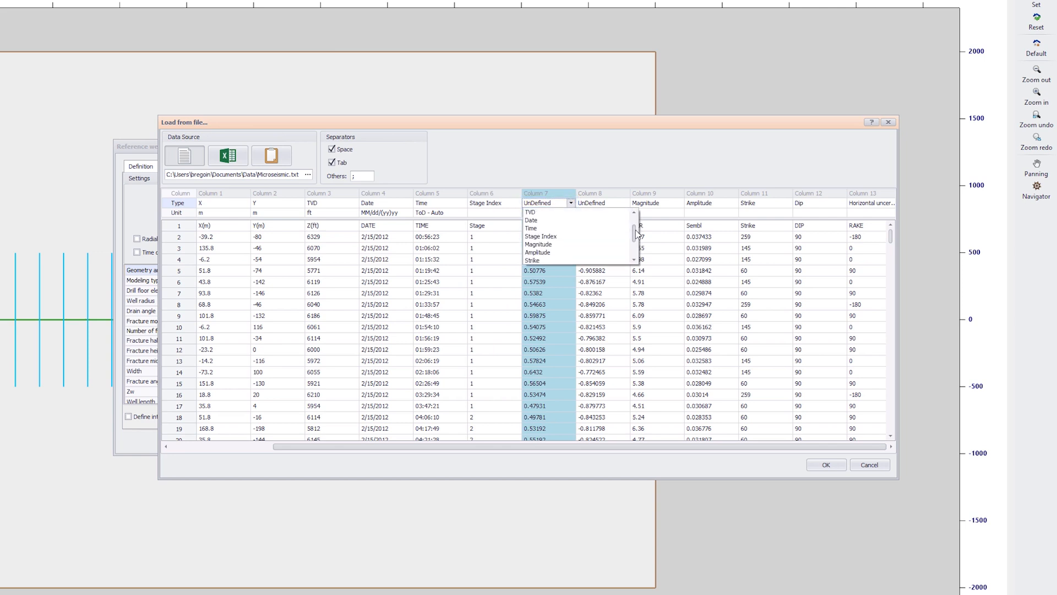
pyautogui.click(551, 245)
pyautogui.click(617, 204)
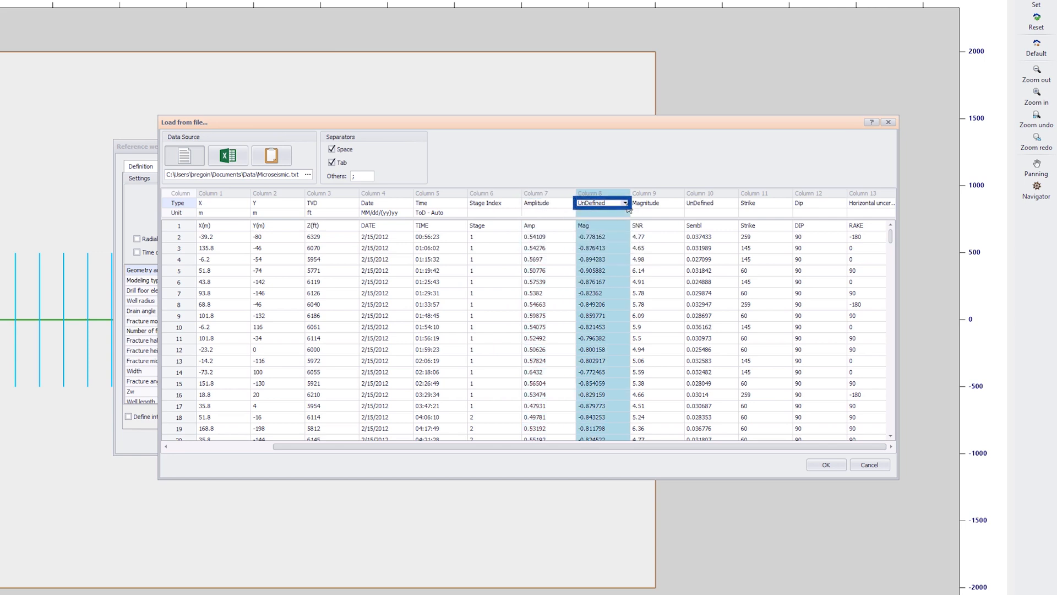
pyautogui.click(625, 202)
pyautogui.scroll(-3, 689, 237)
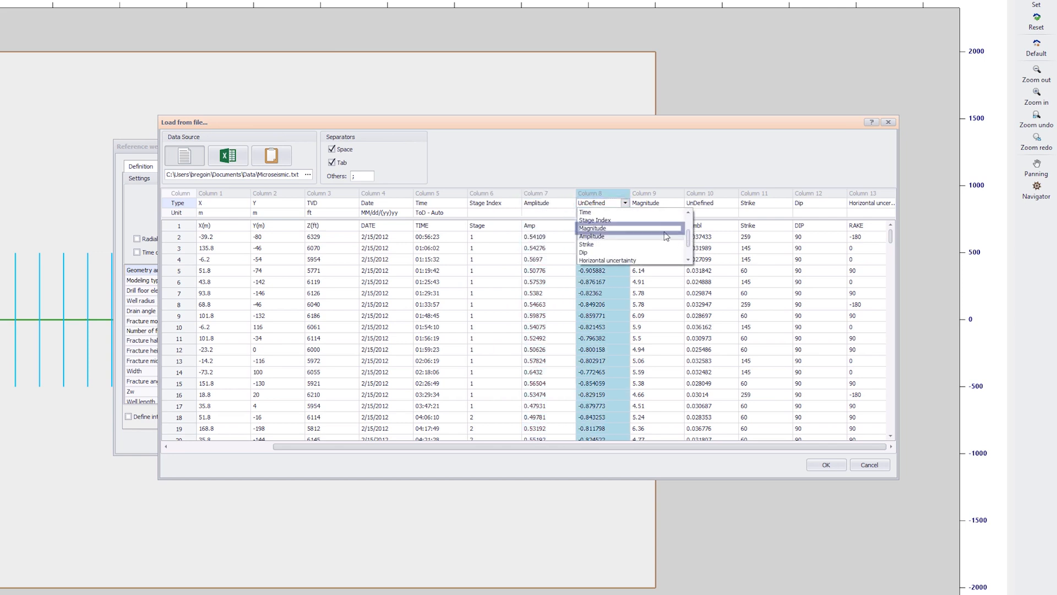
pyautogui.click(593, 228)
# - Assign SNR to column 9 and Semblance to column 10, then import the microseismic data and close its display settings
pyautogui.click(655, 203)
pyautogui.click(680, 204)
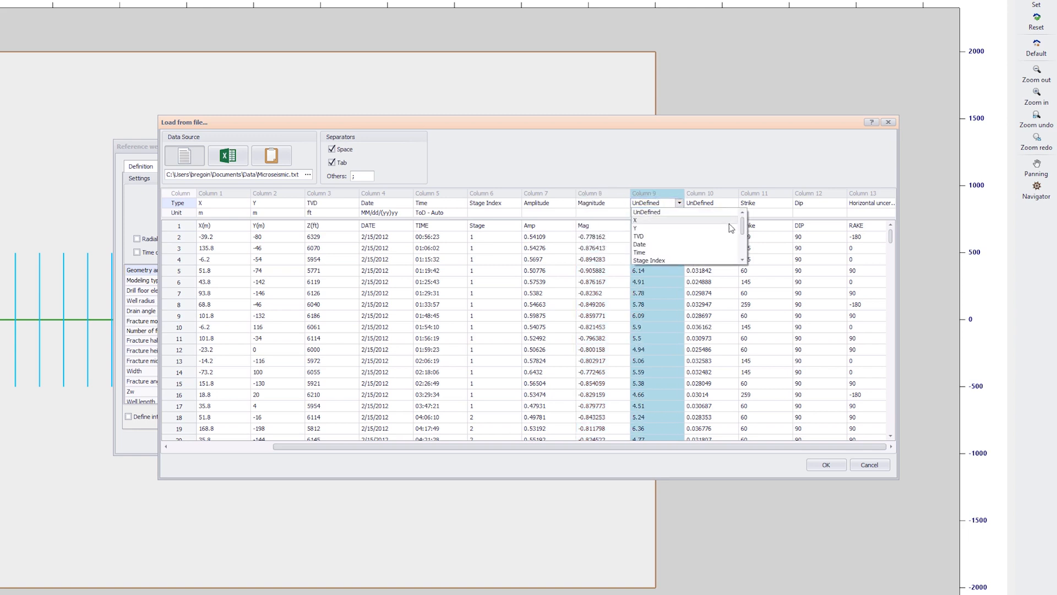
pyautogui.scroll(-5, 716, 243)
pyautogui.click(738, 252)
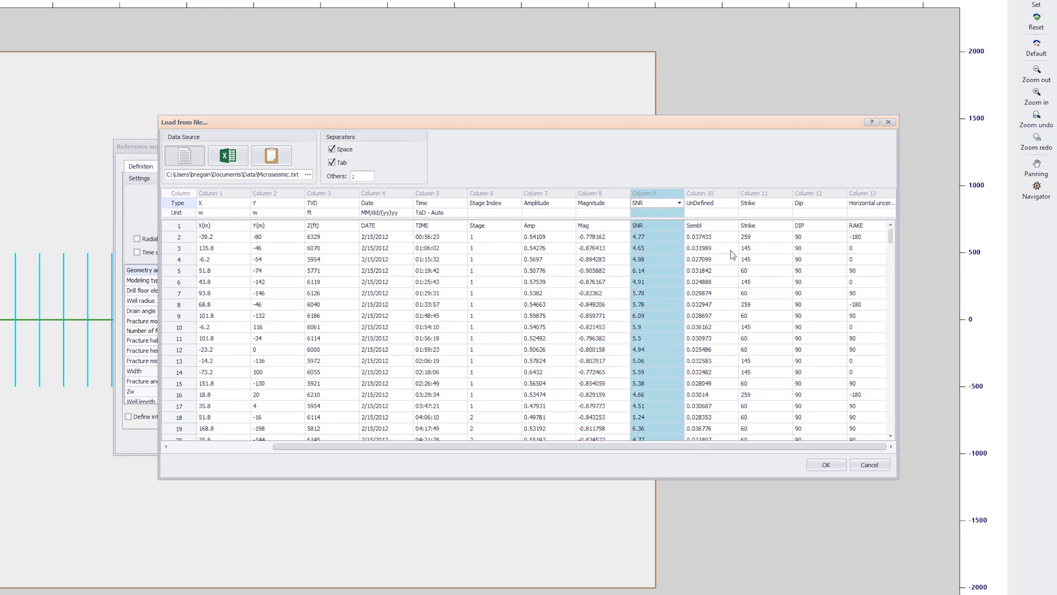
pyautogui.click(710, 203)
pyautogui.click(734, 202)
pyautogui.scroll(-5, 777, 227)
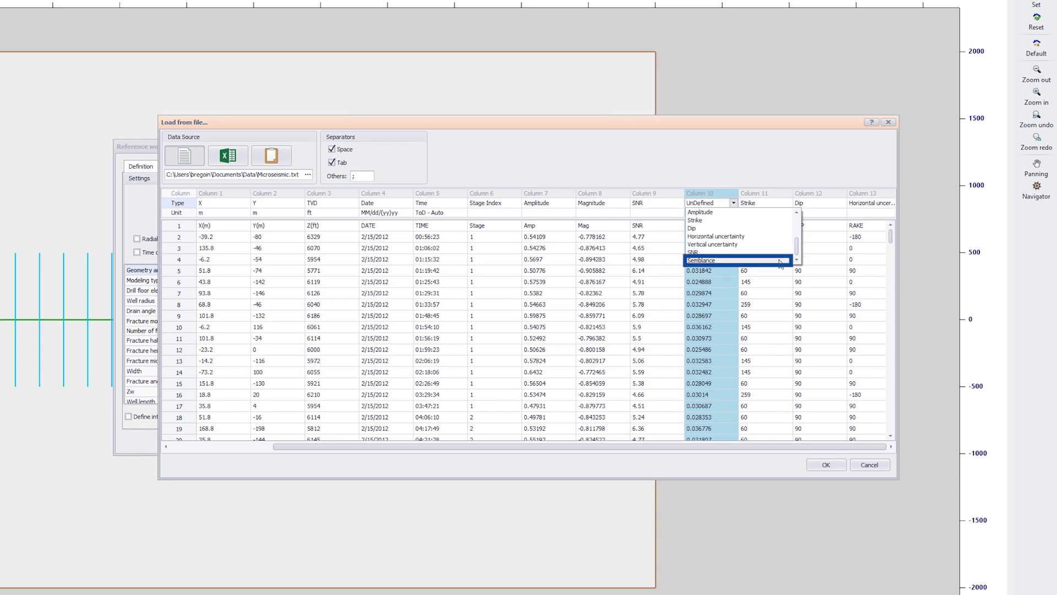
pyautogui.click(780, 260)
pyautogui.click(817, 467)
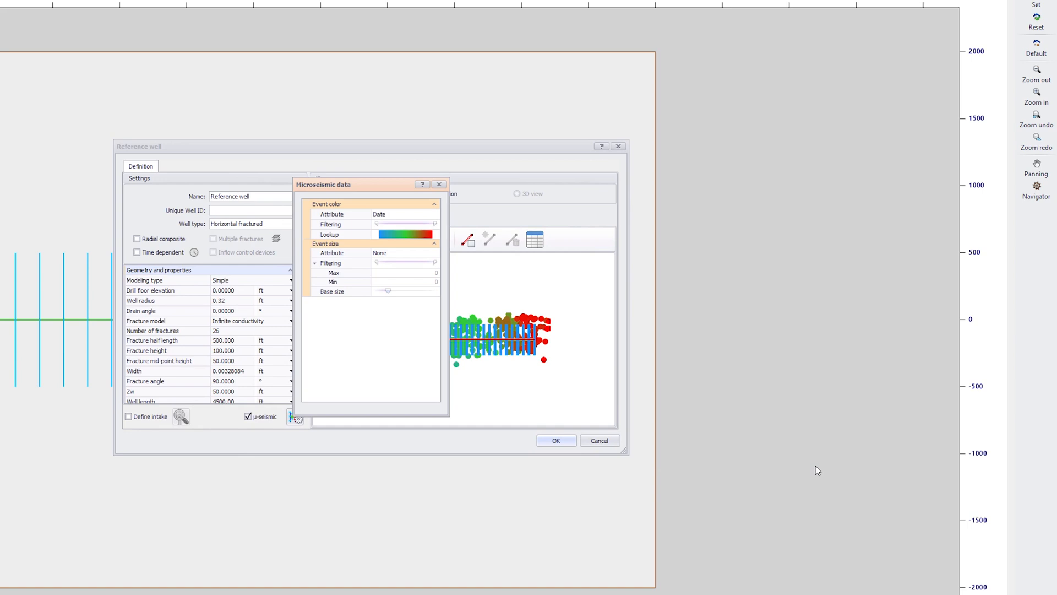
pyautogui.click(572, 185)
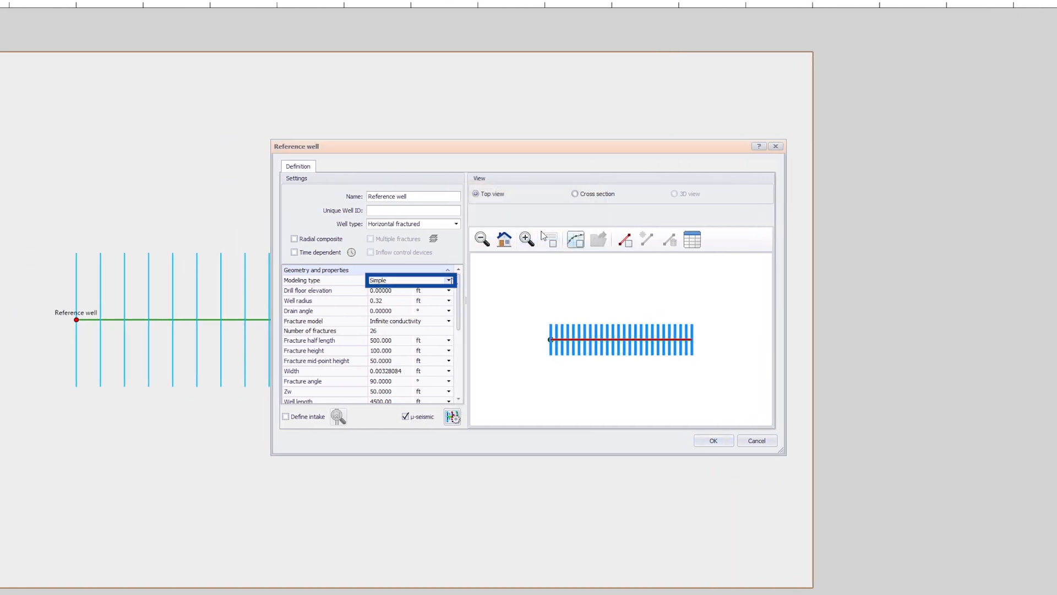
# - Change the reference well's modeling type to Complex and widen its definition dialog to reveal the fracture editing tools
pyautogui.click(449, 280)
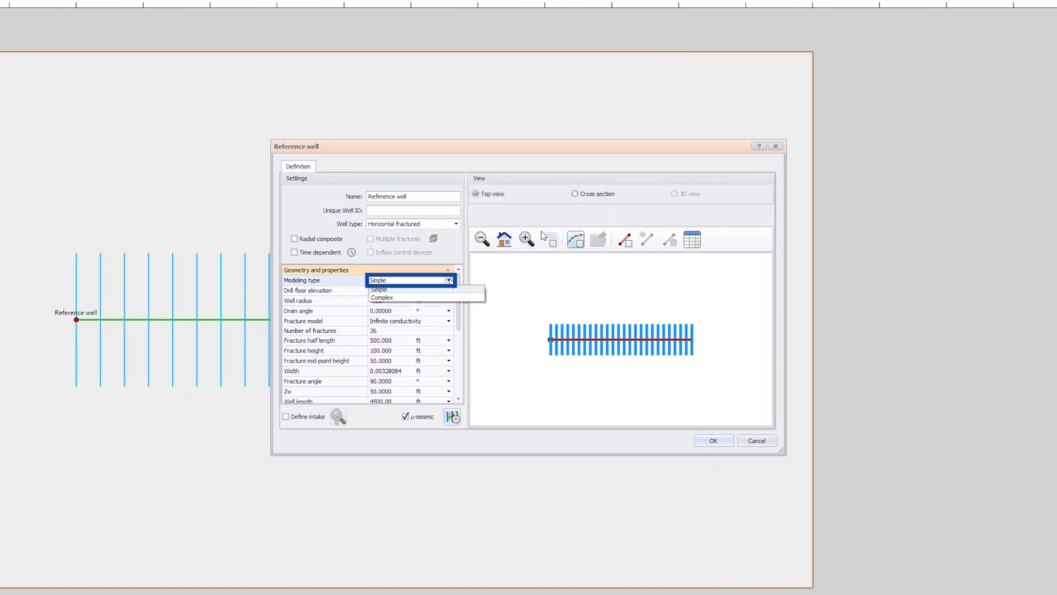
pyautogui.click(410, 297)
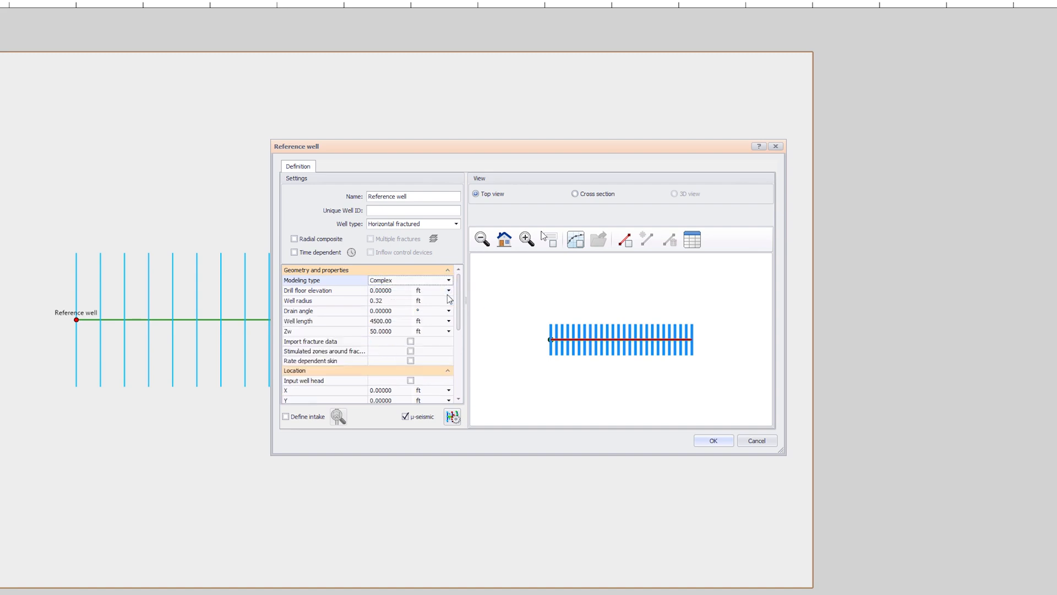
pyautogui.moveTo(785, 312); pyautogui.dragTo(902, 312)
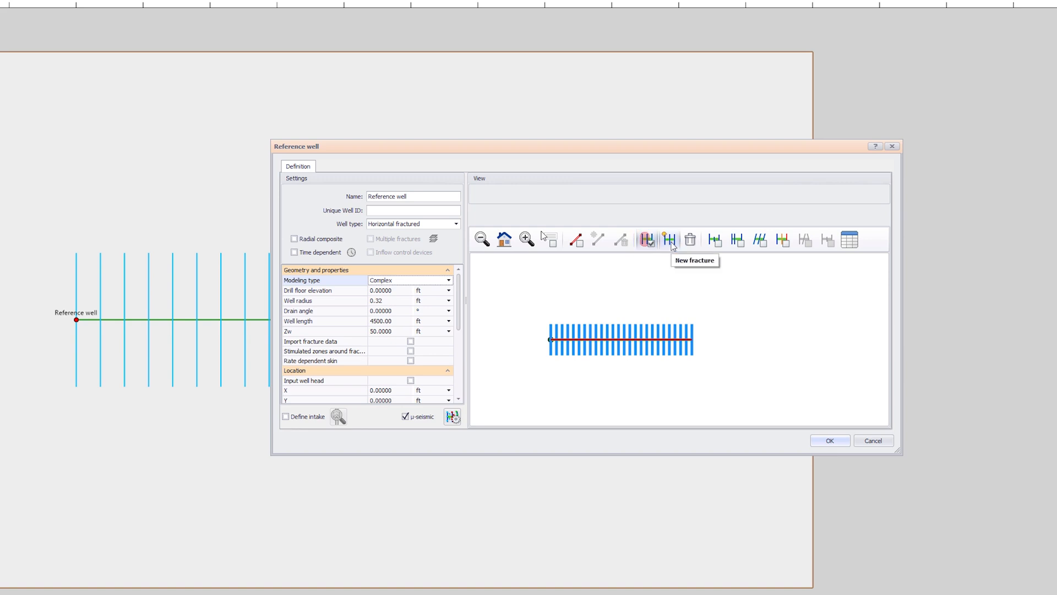
# - Enable all six fracture-editing toggles between the fracture deletion tool and the table in the well view
pyautogui.click(718, 246)
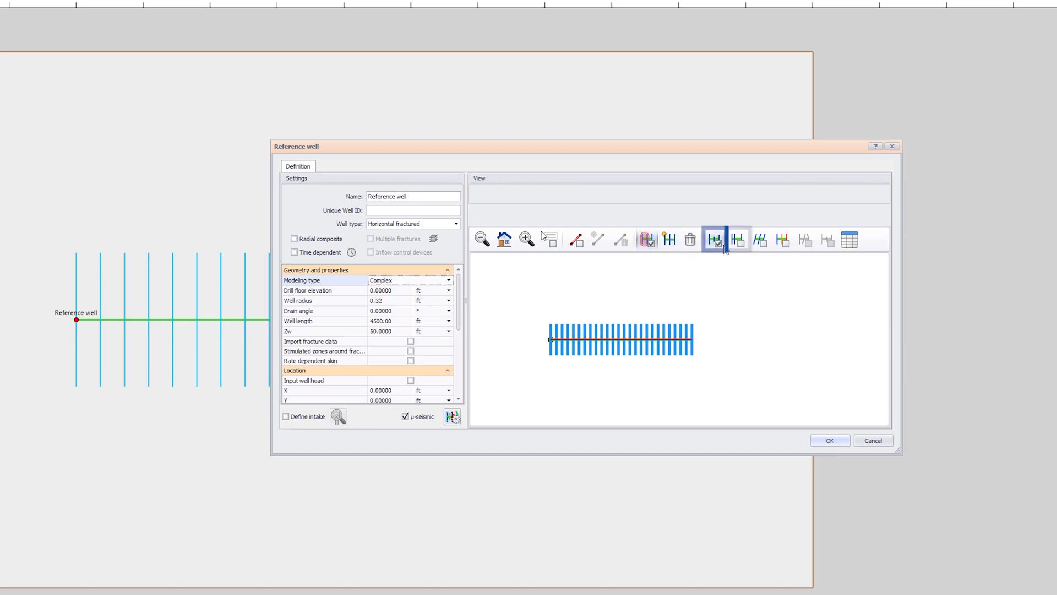
pyautogui.click(739, 244)
pyautogui.click(763, 243)
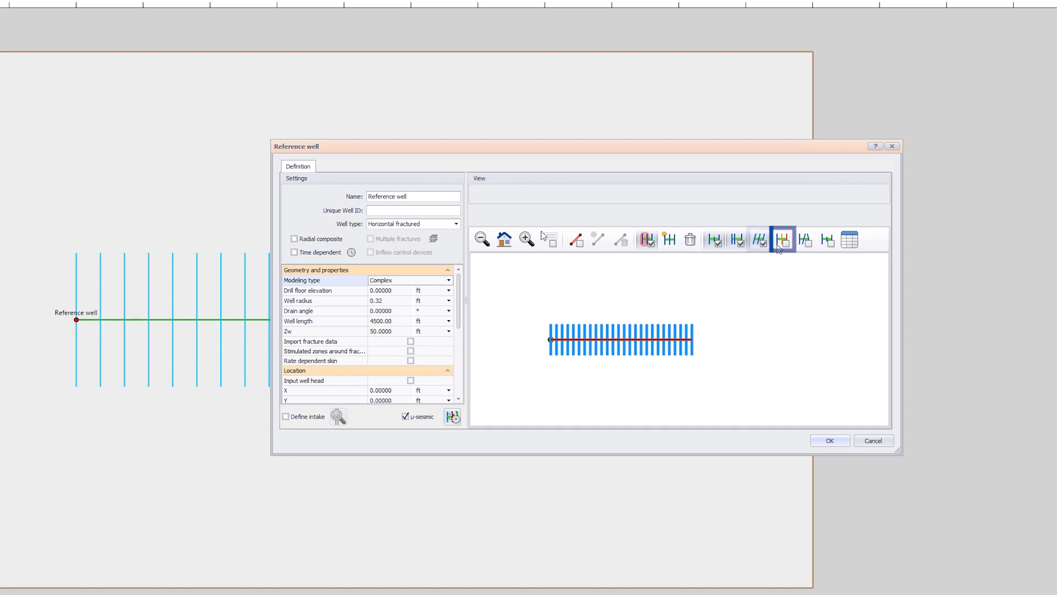
pyautogui.click(810, 248)
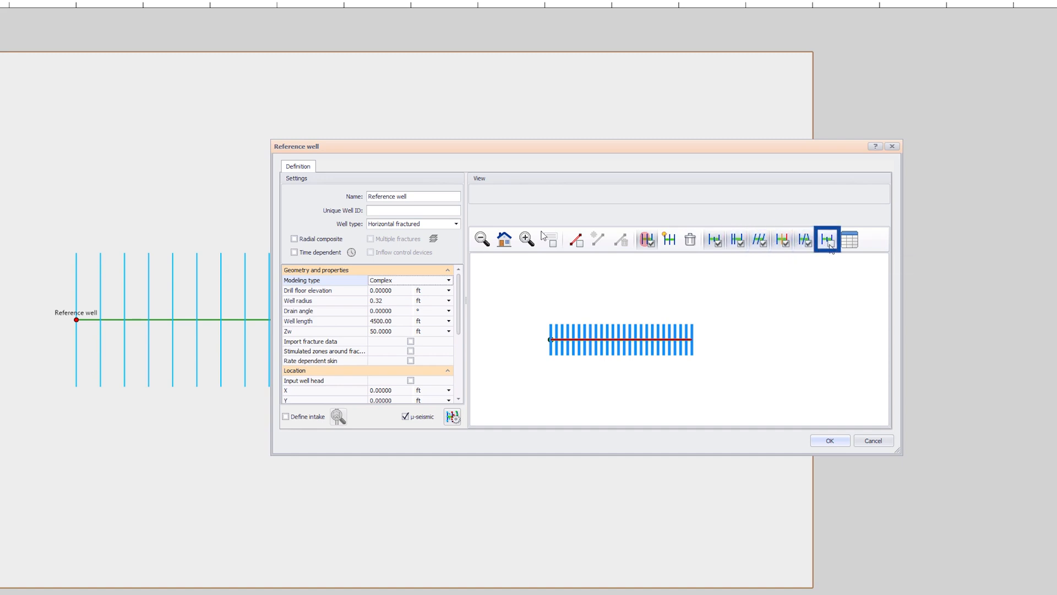
pyautogui.click(828, 242)
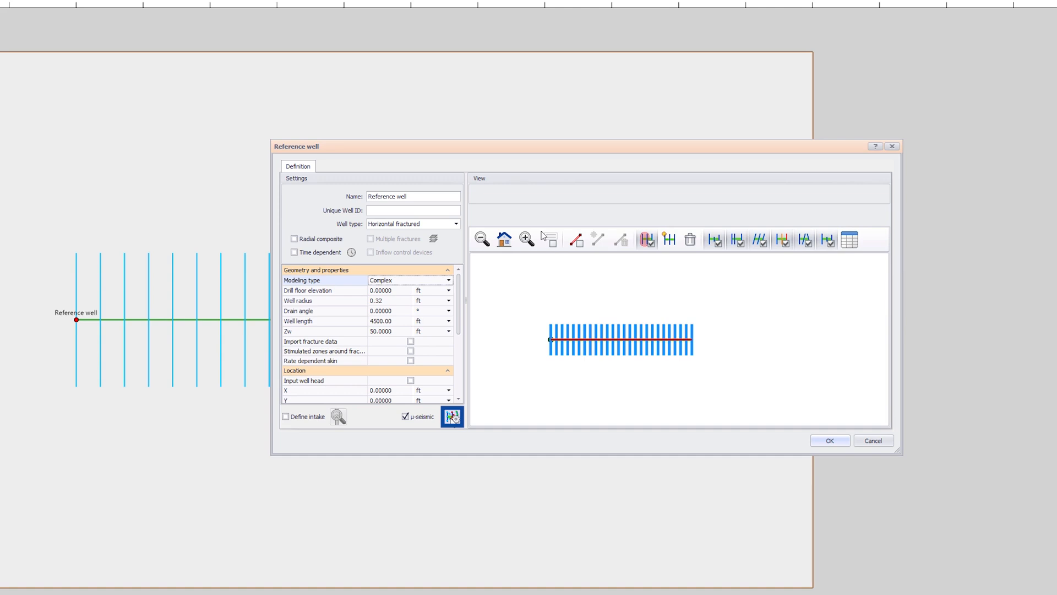
# - Show the microseismic events beside the well view, size them by Magnitude and reduce their base size
pyautogui.click(452, 417)
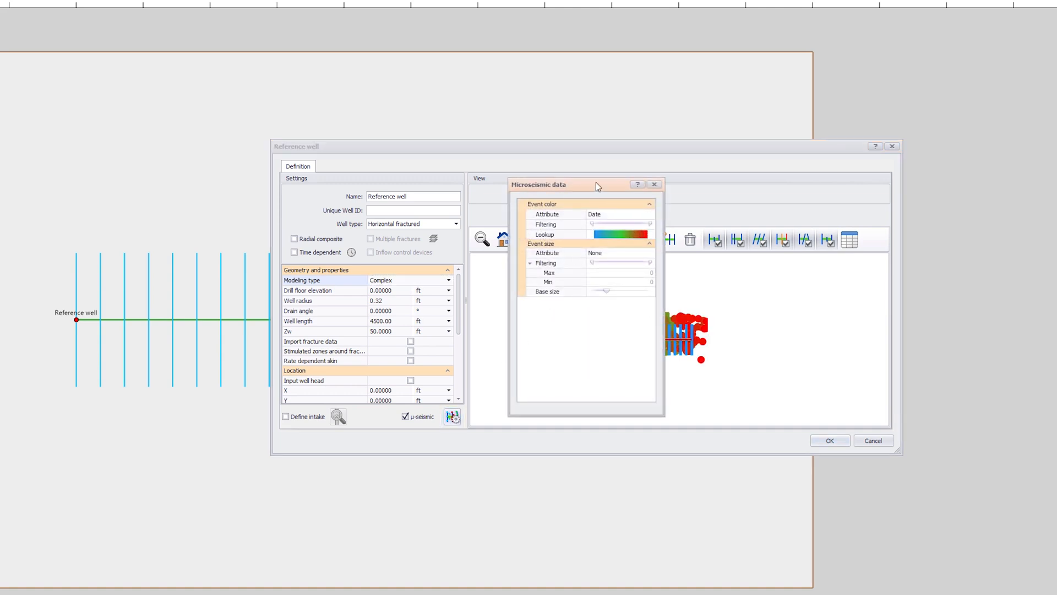
pyautogui.moveTo(596, 182); pyautogui.dragTo(839, 143)
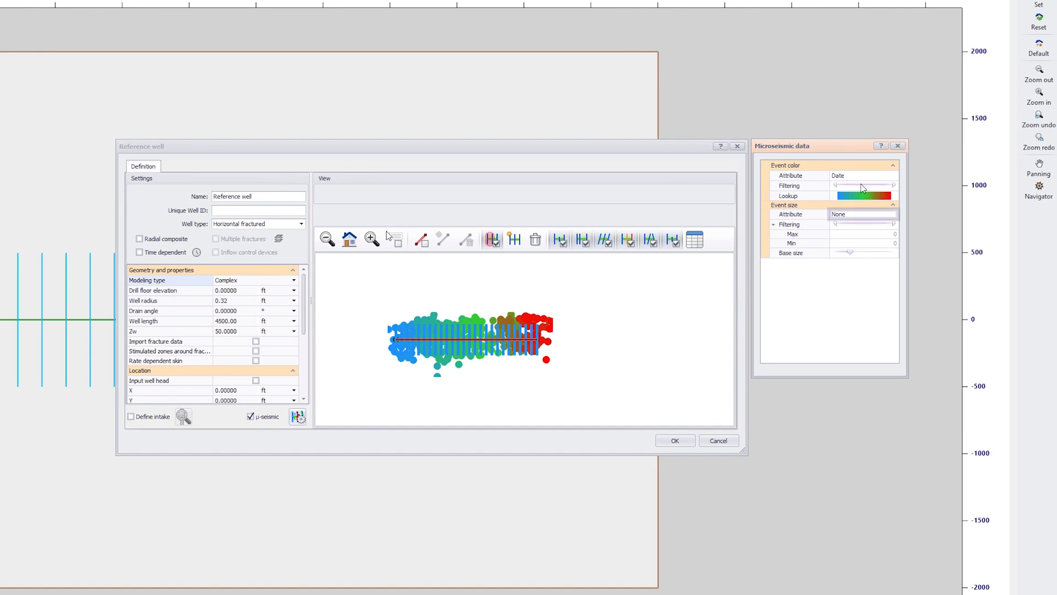
pyautogui.click(859, 214)
pyautogui.click(893, 214)
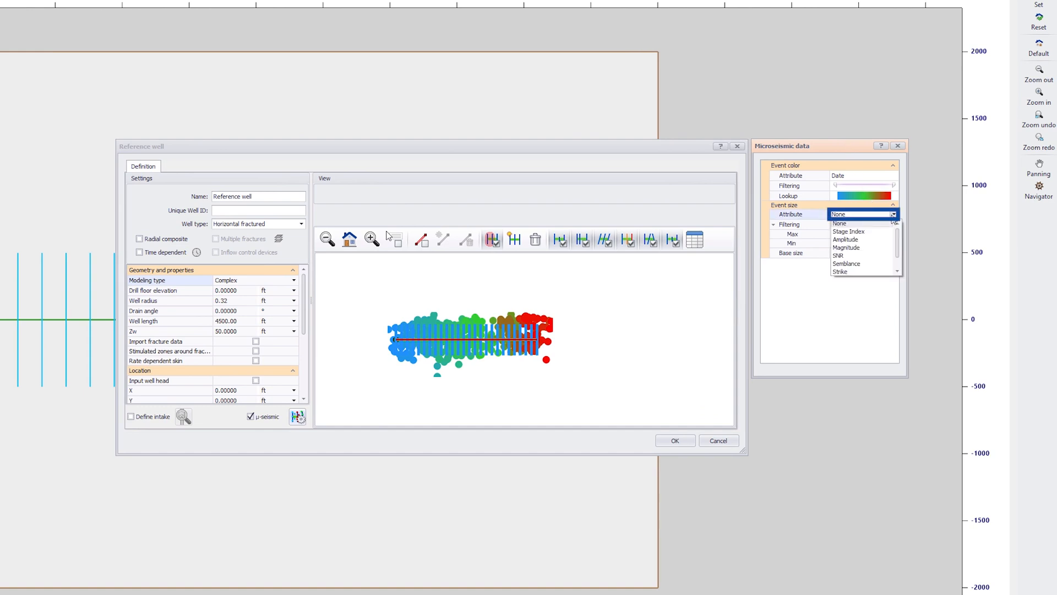
pyautogui.click(874, 248)
pyautogui.click(872, 253)
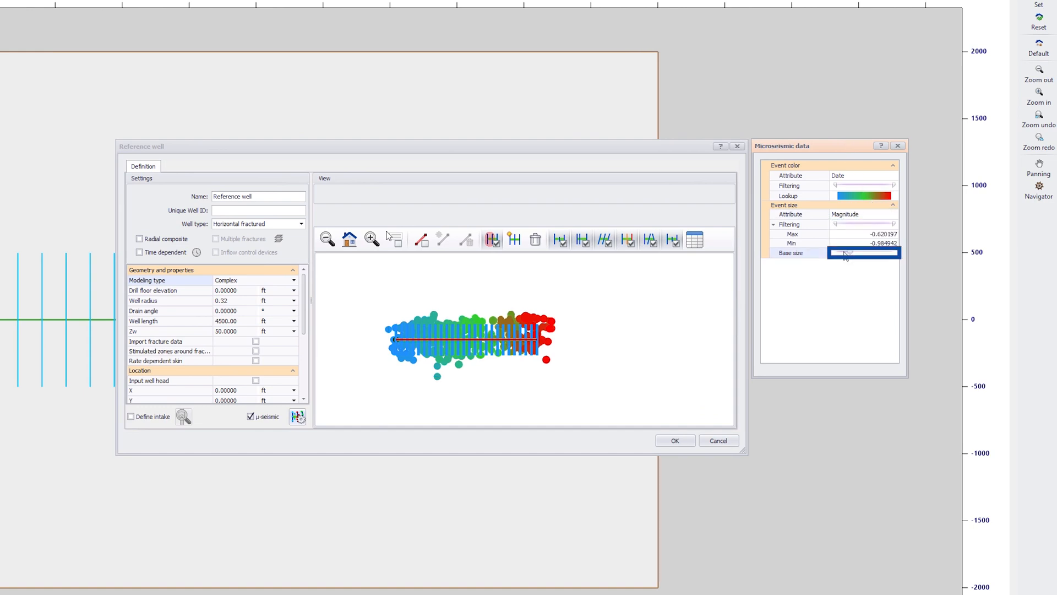
pyautogui.click(843, 253)
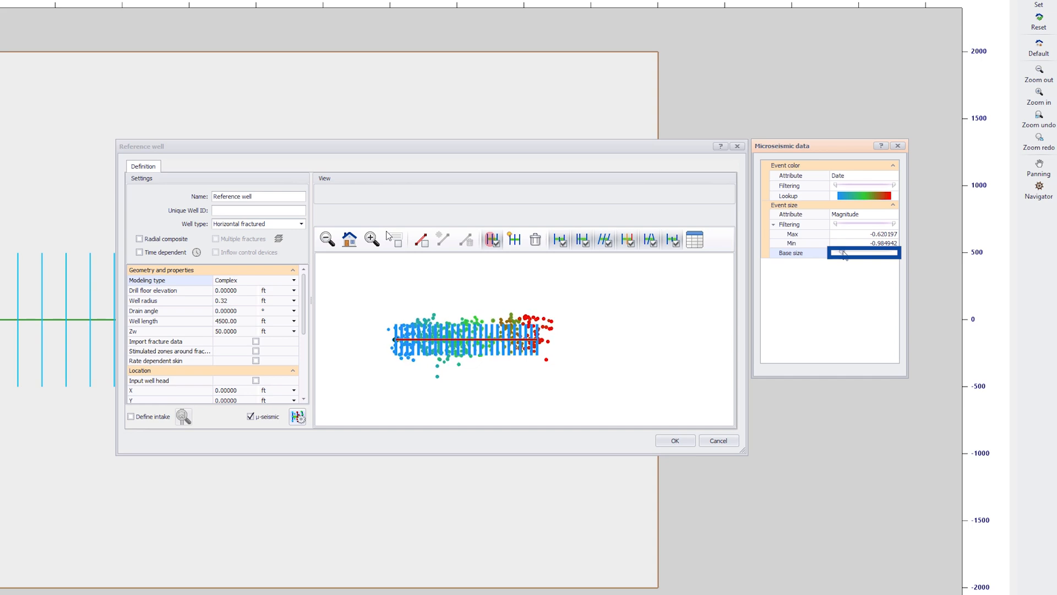
# - Slightly increase the base size of the microseismic events and size them by Amplitude
pyautogui.moveTo(844, 254); pyautogui.dragTo(846, 256)
pyautogui.click(862, 214)
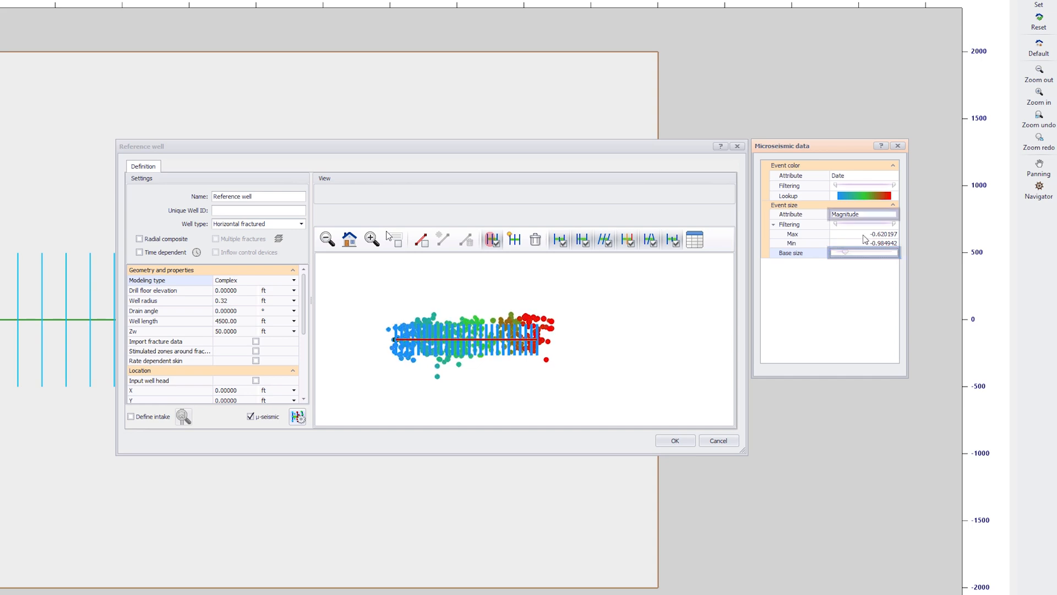
pyautogui.click(894, 214)
pyautogui.click(868, 240)
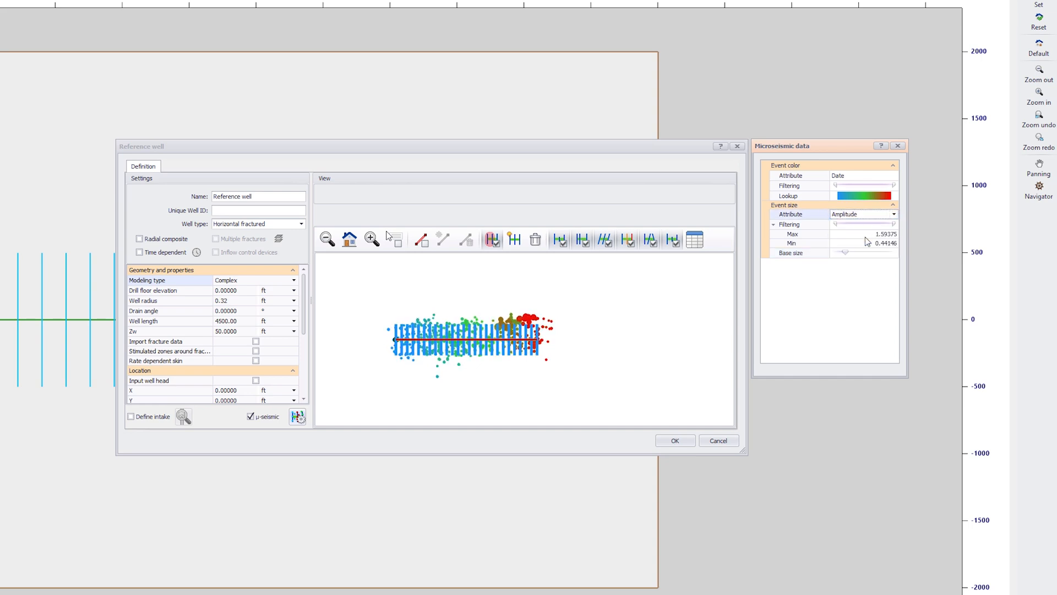
# - Reshape the fractures near the toe end of the well by moving their tips to follow the microseismic event clusters
pyautogui.click(372, 240)
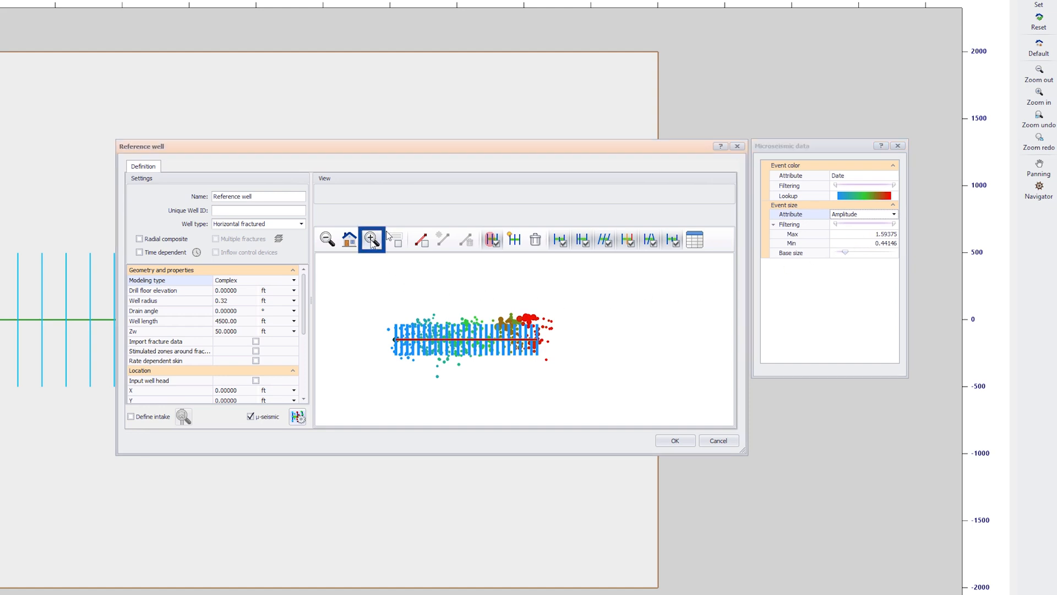
pyautogui.moveTo(390, 321); pyautogui.dragTo(546, 361)
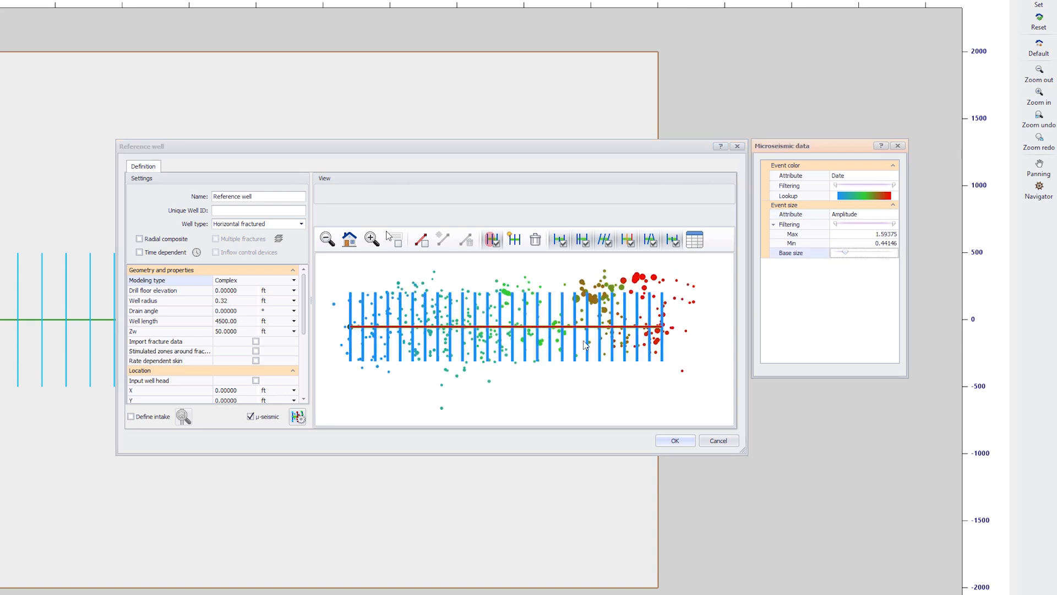
pyautogui.click(664, 300)
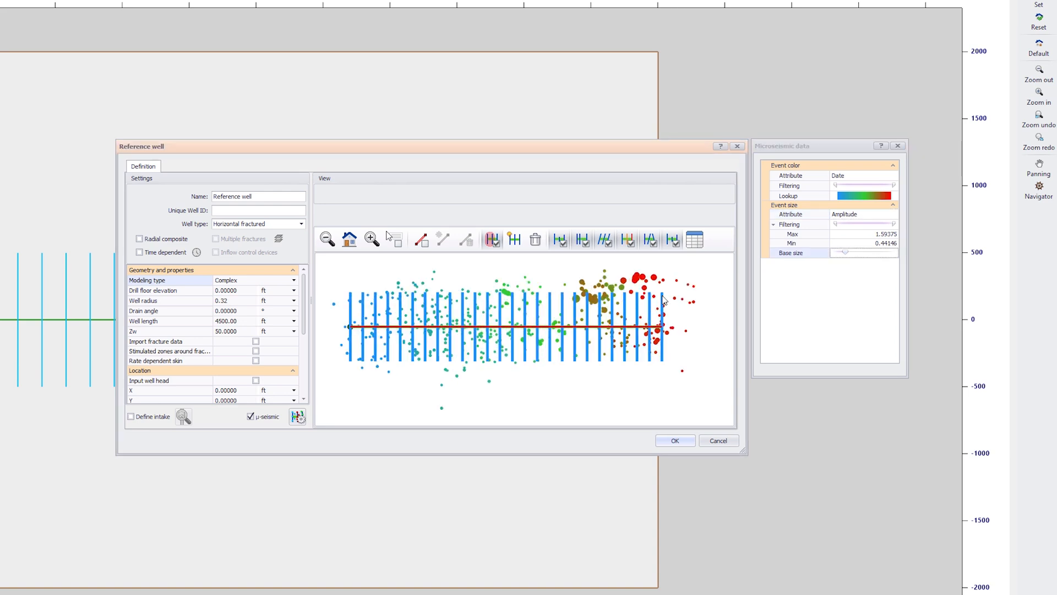
pyautogui.moveTo(662, 295); pyautogui.dragTo(607, 298)
pyautogui.moveTo(610, 320); pyautogui.dragTo(589, 299)
pyautogui.moveTo(595, 317); pyautogui.dragTo(592, 305)
pyautogui.moveTo(587, 298); pyautogui.dragTo(581, 310)
pyautogui.moveTo(575, 297); pyautogui.dragTo(575, 327)
# - Tilt and resize the fractures at the heel end of the well to match the surrounding microseismic events
pyautogui.moveTo(350, 293); pyautogui.dragTo(341, 294)
pyautogui.moveTo(363, 293); pyautogui.dragTo(355, 316)
pyautogui.moveTo(375, 293); pyautogui.dragTo(367, 290)
pyautogui.moveTo(374, 319); pyautogui.dragTo(388, 301)
pyautogui.moveTo(388, 319)
pyautogui.mouseDown()
pyautogui.moveTo(381, 310)
pyautogui.moveTo(405, 317)
pyautogui.mouseUp()
pyautogui.moveTo(425, 292); pyautogui.dragTo(401, 295)
pyautogui.moveTo(410, 320); pyautogui.dragTo(408, 305)
# - Slant and lengthen the fractures between the heel and the middle of the well so they span the nearby event cloud
pyautogui.moveTo(416, 322); pyautogui.dragTo(424, 298)
pyautogui.moveTo(434, 356); pyautogui.dragTo(444, 382)
pyautogui.moveTo(463, 292); pyautogui.dragTo(427, 284)
pyautogui.moveTo(463, 361); pyautogui.dragTo(449, 372)
pyautogui.moveTo(474, 293); pyautogui.dragTo(441, 287)
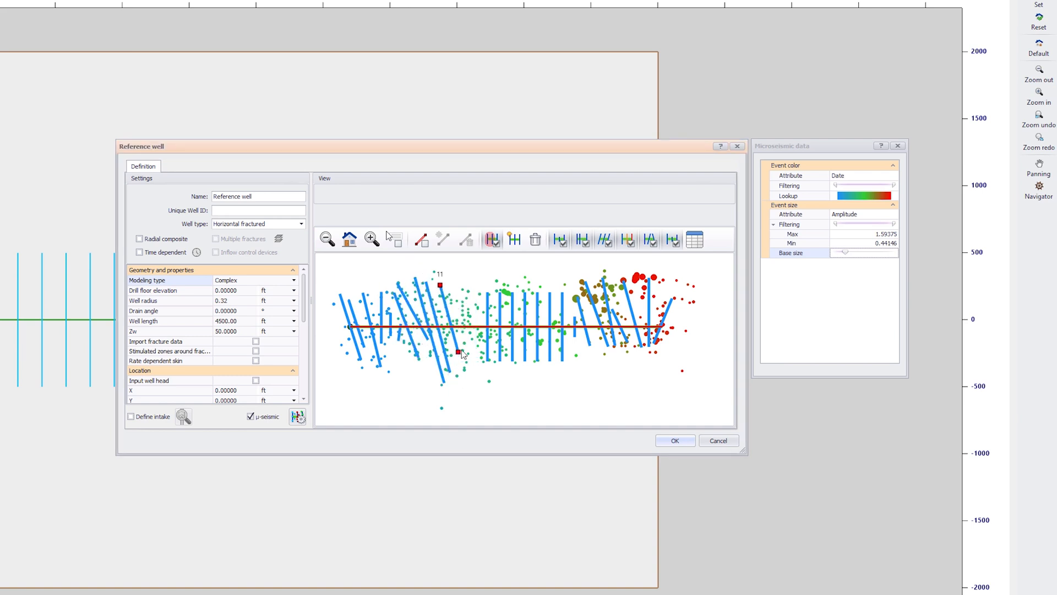
pyautogui.moveTo(471, 359); pyautogui.dragTo(453, 331)
# - Angle the mid-well fractures diagonally in differing directions, adjusting their tips to the microseismic events around them
pyautogui.moveTo(487, 293); pyautogui.dragTo(484, 321)
pyautogui.moveTo(500, 361); pyautogui.dragTo(456, 369)
pyautogui.moveTo(512, 293); pyautogui.dragTo(488, 320)
pyautogui.moveTo(513, 361); pyautogui.dragTo(511, 367)
pyautogui.moveTo(525, 293); pyautogui.dragTo(498, 323)
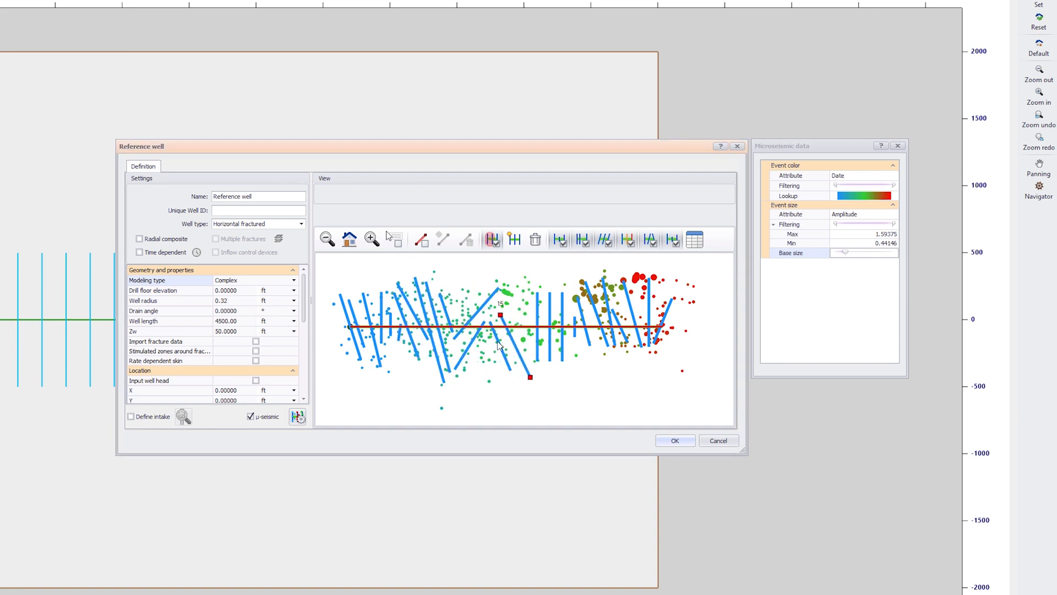
pyautogui.moveTo(531, 378); pyautogui.dragTo(513, 314)
# - Adjust the remaining fractures between mid-well and toe, extend fracture 8 at its upper tip, and accept the well definition
pyautogui.moveTo(549, 319)
pyautogui.mouseDown()
pyautogui.moveTo(531, 309)
pyautogui.moveTo(554, 320)
pyautogui.mouseUp()
pyautogui.moveTo(562, 361); pyautogui.dragTo(554, 335)
pyautogui.moveTo(575, 321); pyautogui.dragTo(568, 320)
pyautogui.moveTo(397, 284); pyautogui.dragTo(394, 276)
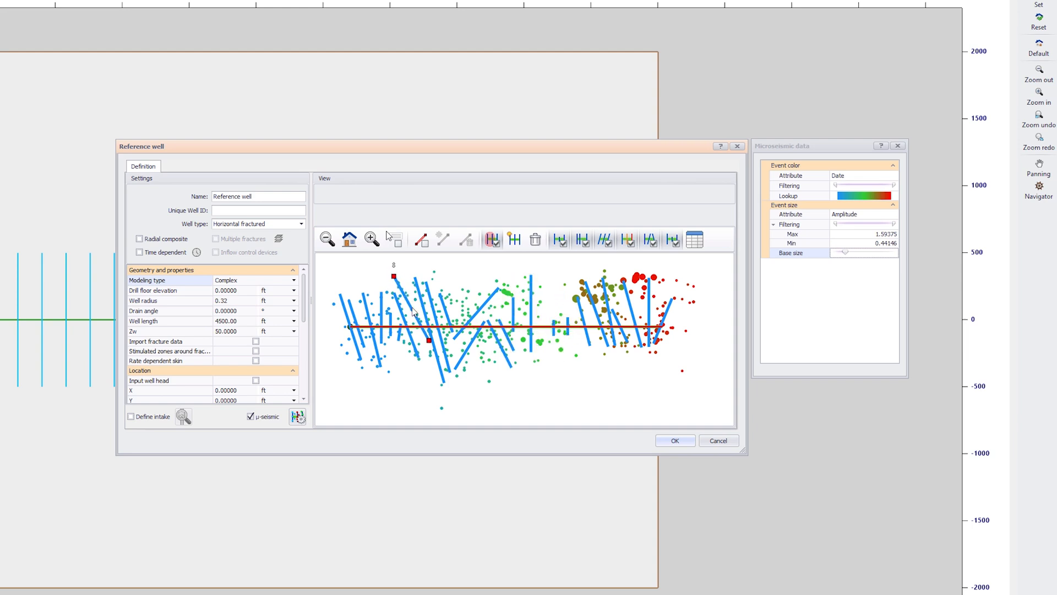
pyautogui.click(667, 444)
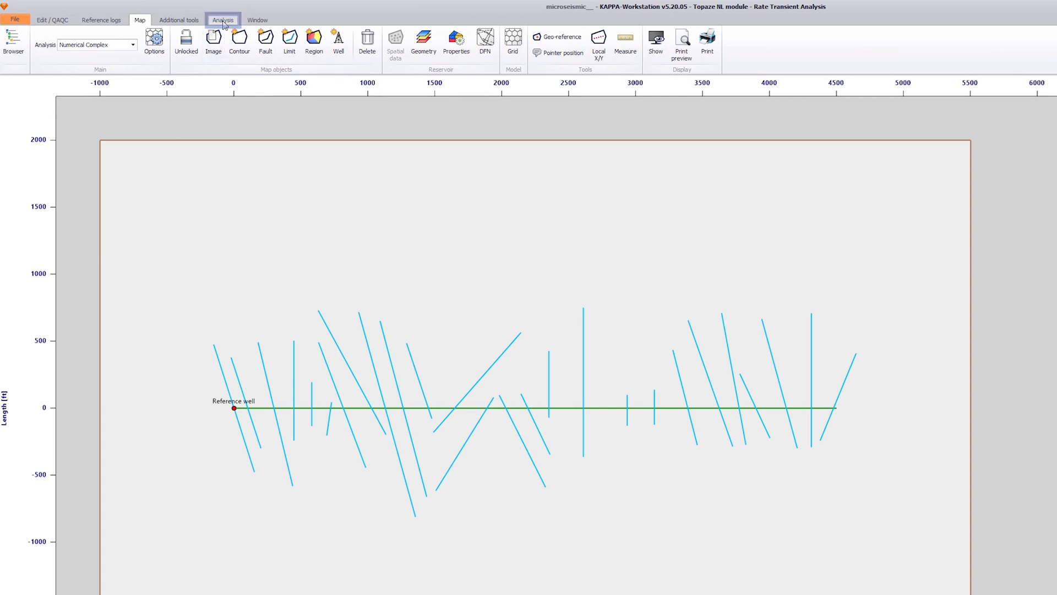
# - Return to the analysis and generate the numerical model with the complex fracture geometry
pyautogui.click(172, 16)
pyautogui.click(22, 219)
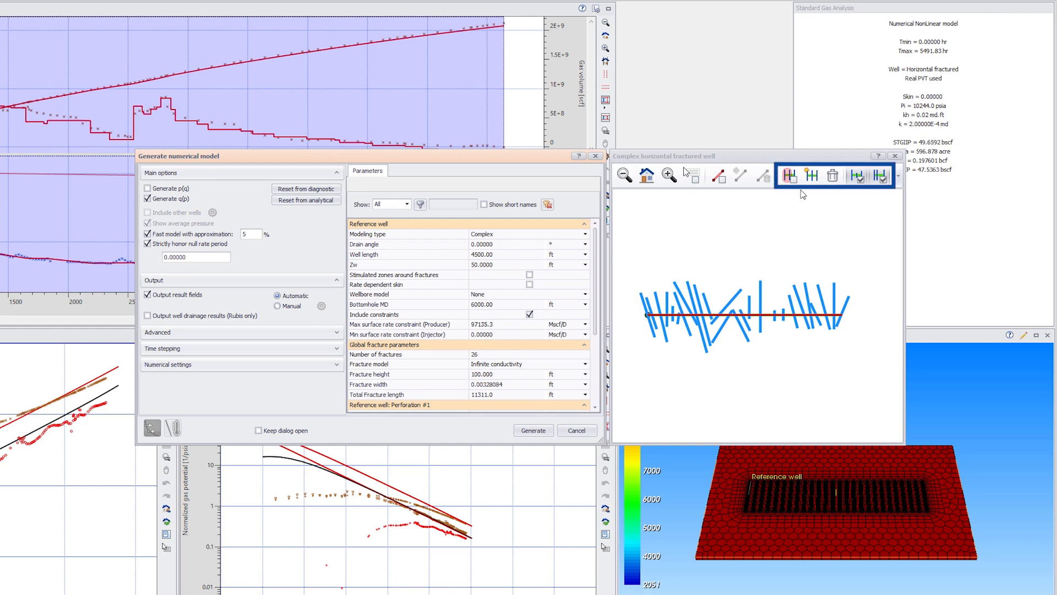
pyautogui.click(544, 432)
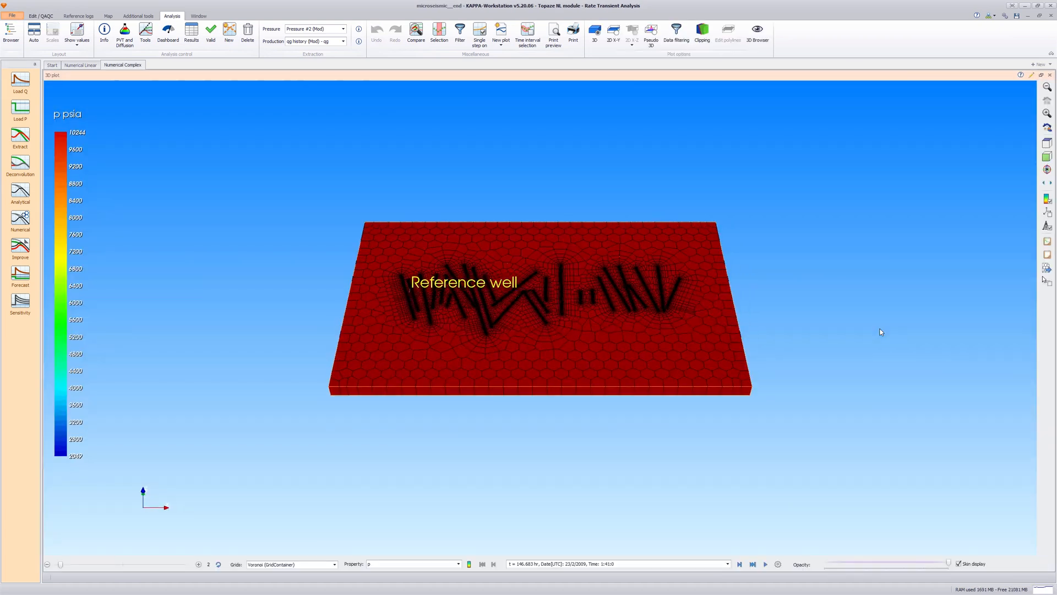
# - Enlarge the 3D plot, make the grid semi-transparent and play the pressure simulation through its time steps
pyautogui.scroll(5, 880, 330)
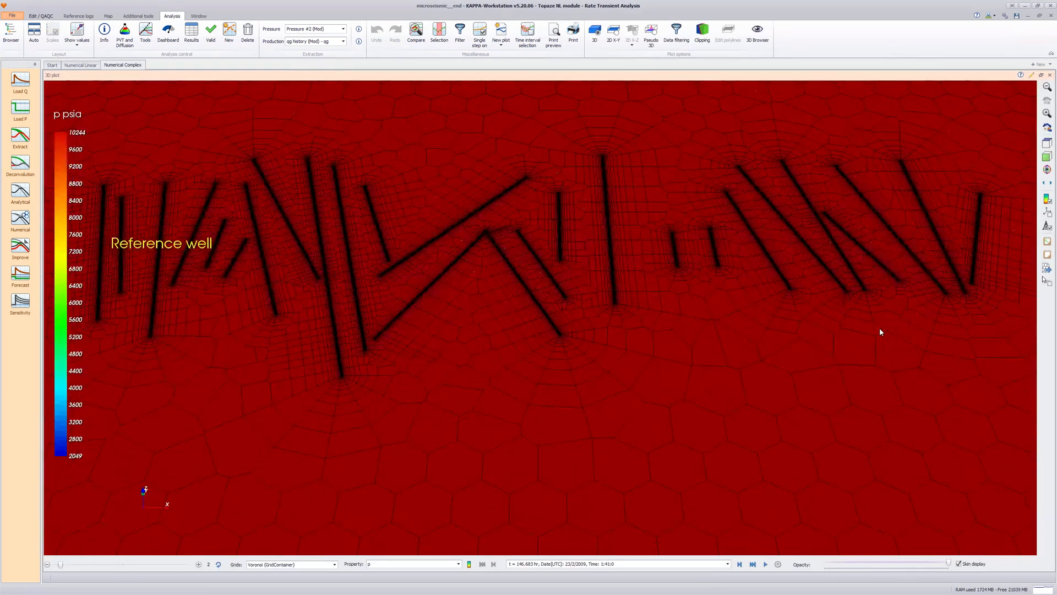
pyautogui.click(890, 562)
pyautogui.click(766, 564)
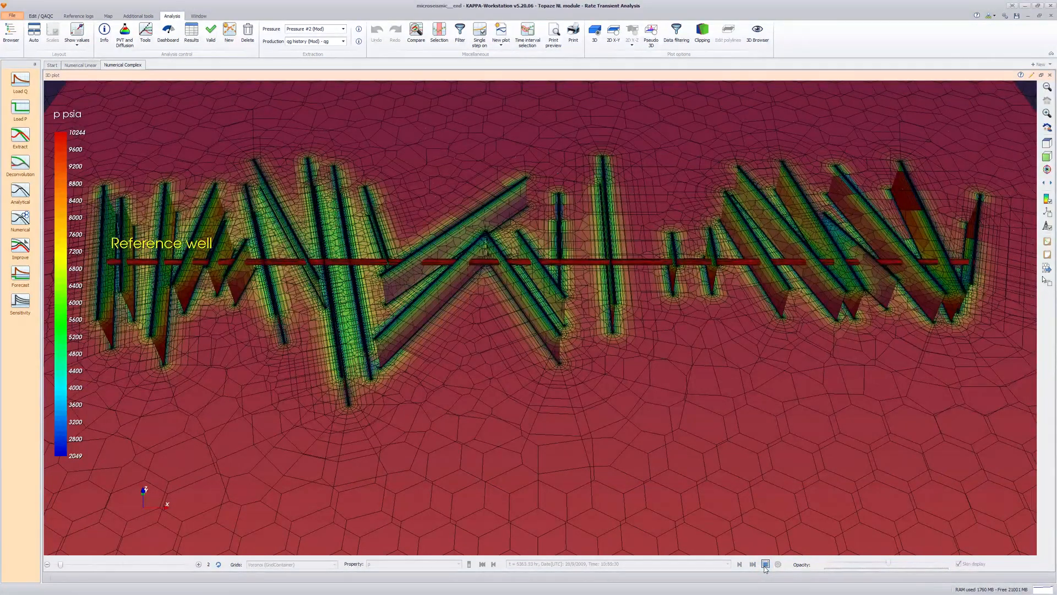
# - Open the microseismic display settings for the 3D plot and raise the event scaling factor until the events are clearly visible
pyautogui.click(763, 44)
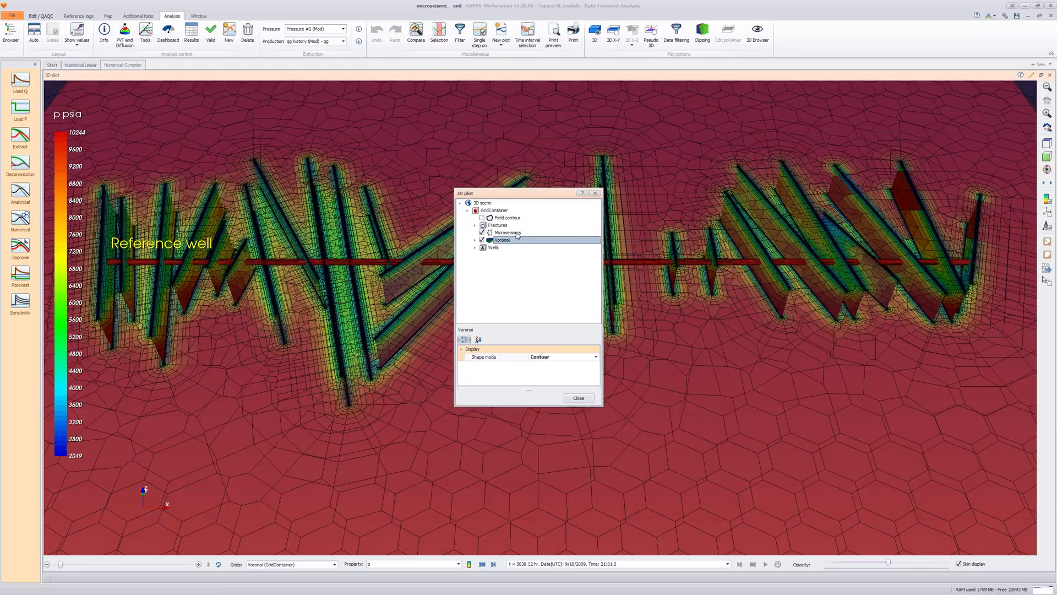
pyautogui.click(507, 233)
pyautogui.moveTo(512, 326); pyautogui.dragTo(512, 259)
pyautogui.moveTo(535, 194); pyautogui.dragTo(718, 330)
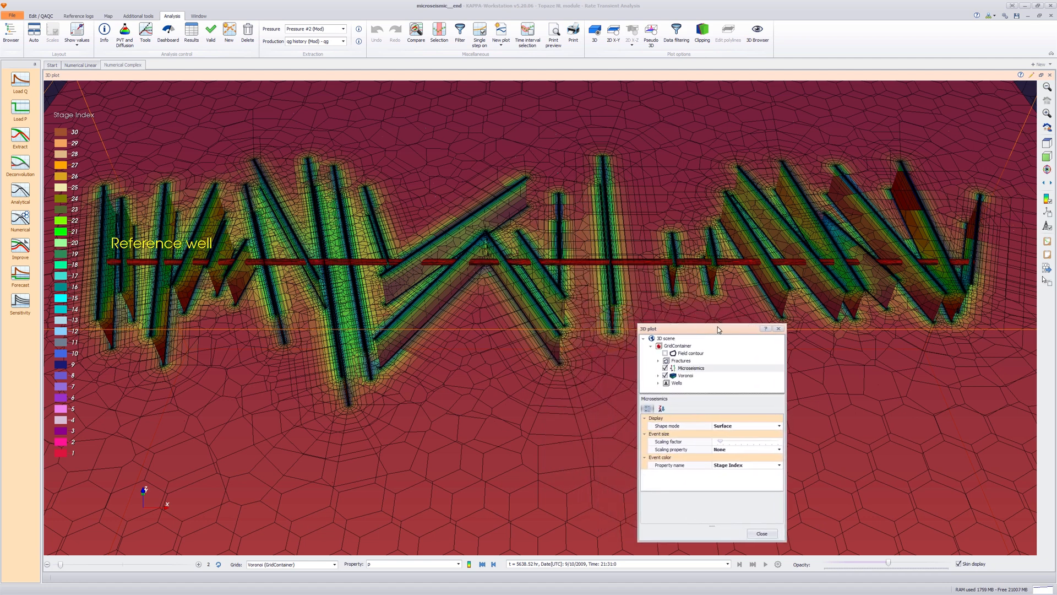
pyautogui.click(720, 442)
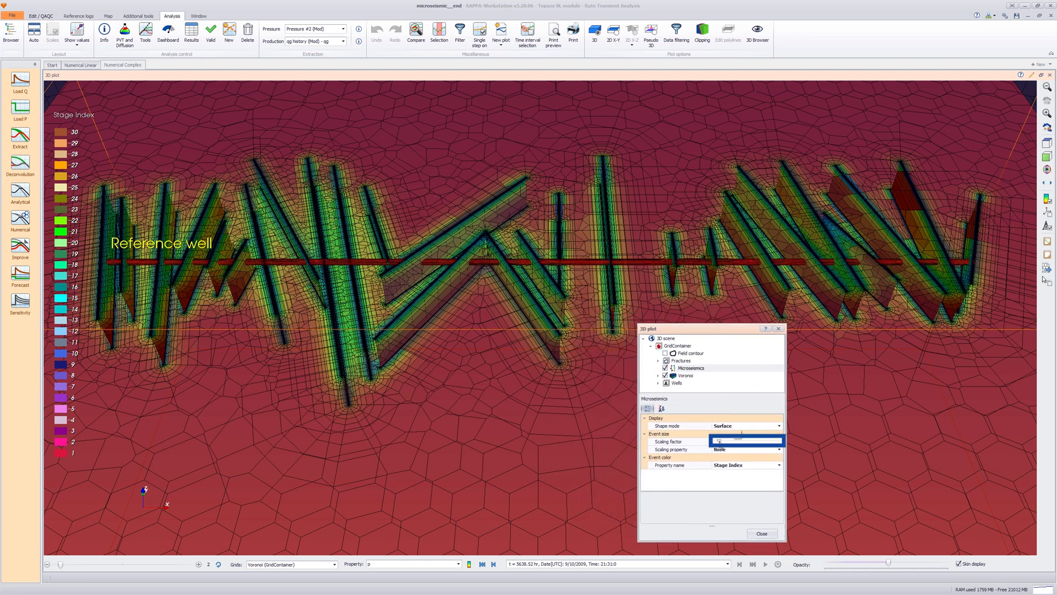
pyautogui.moveTo(726, 443); pyautogui.dragTo(732, 449)
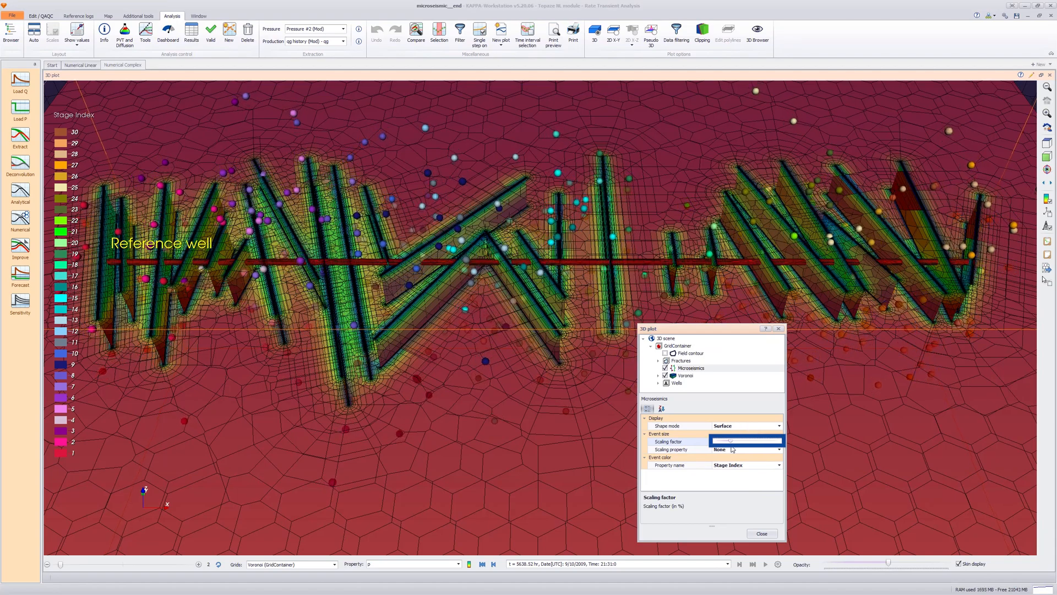
# - Set both the scaling property and the color property of the 3D microseismic events to Magnitude
pyautogui.click(733, 450)
pyautogui.click(780, 450)
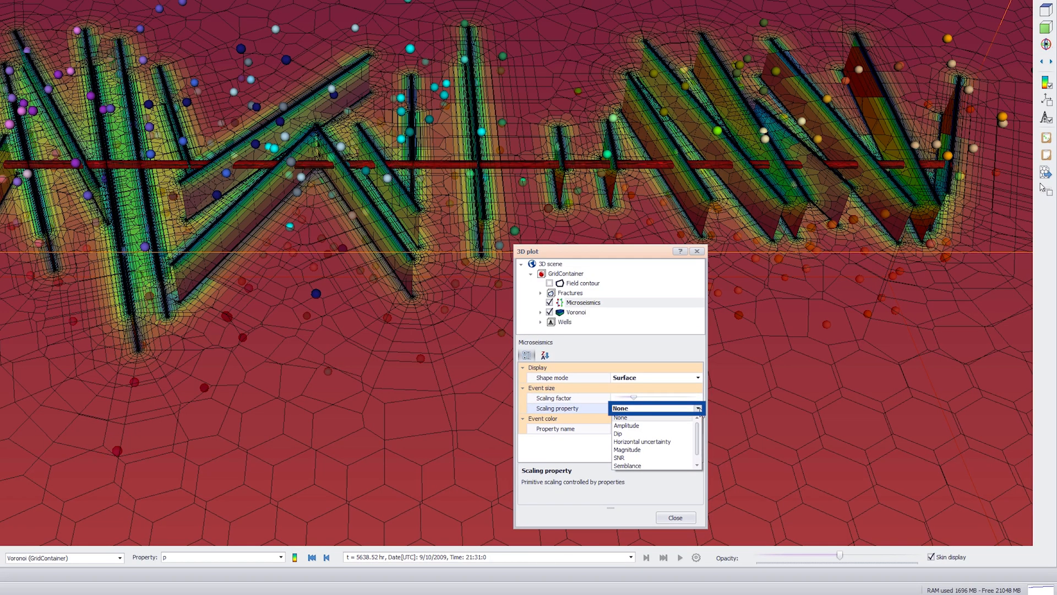
pyautogui.click(669, 450)
pyautogui.click(661, 428)
pyautogui.click(698, 429)
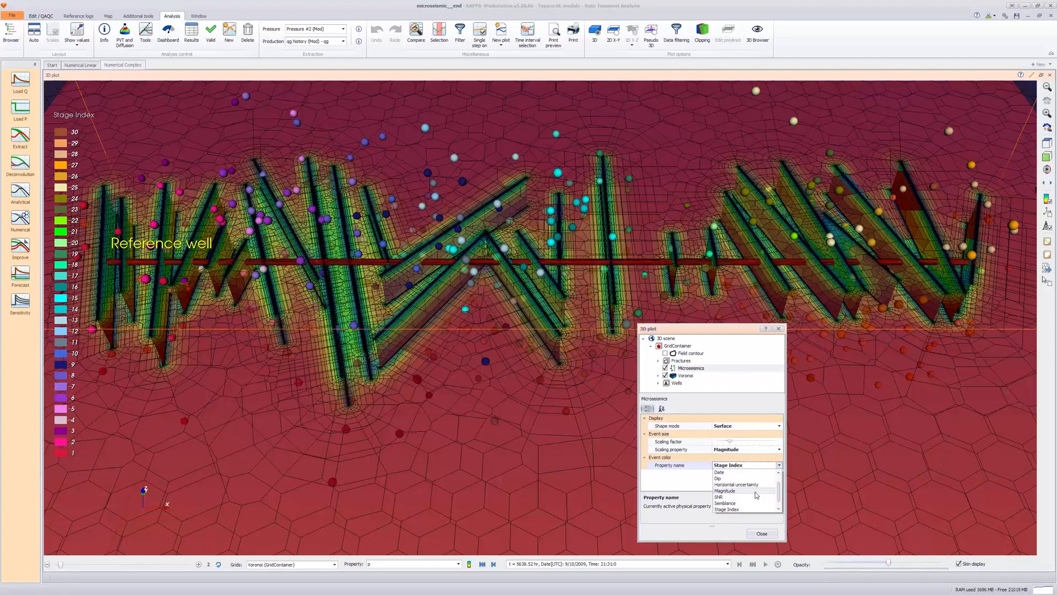
pyautogui.click(628, 462)
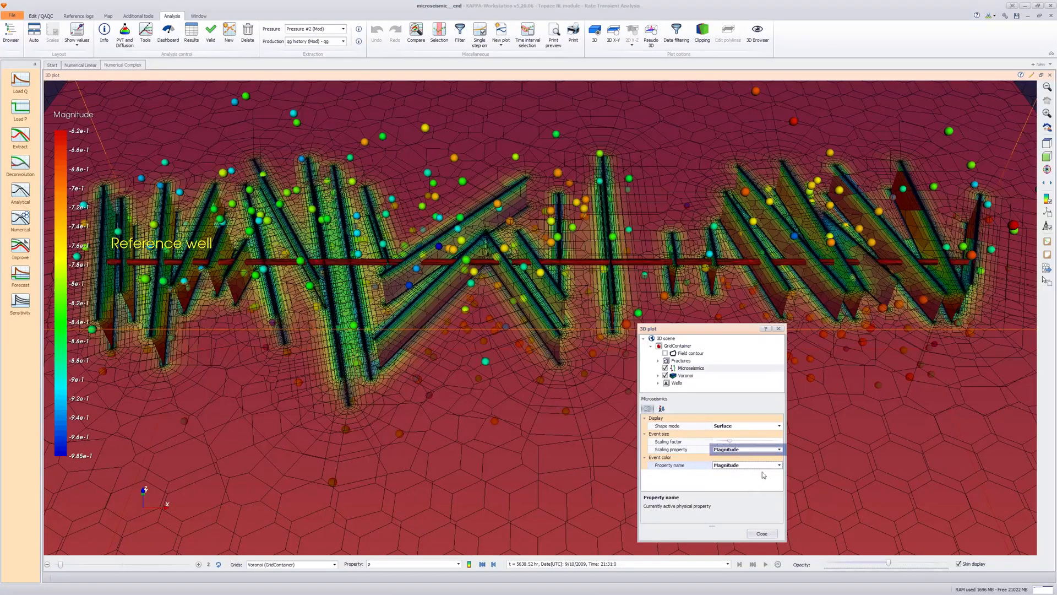
# - Size and color the 3D microseismic events by Amplitude, close the display settings and restore the plot to its normal size
pyautogui.click(780, 449)
pyautogui.click(760, 465)
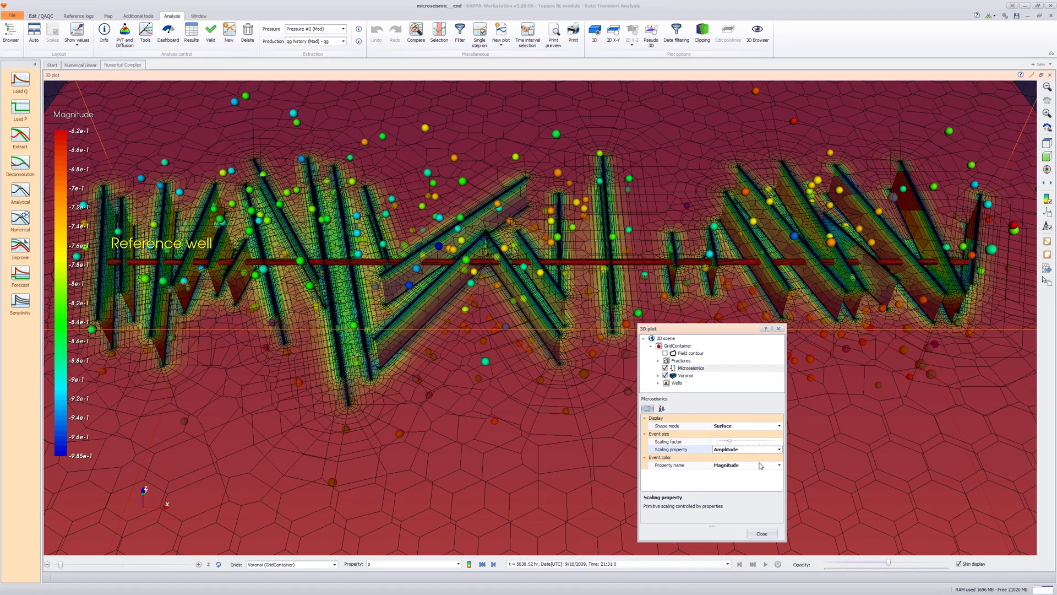
pyautogui.click(761, 465)
pyautogui.click(761, 465)
pyautogui.click(758, 480)
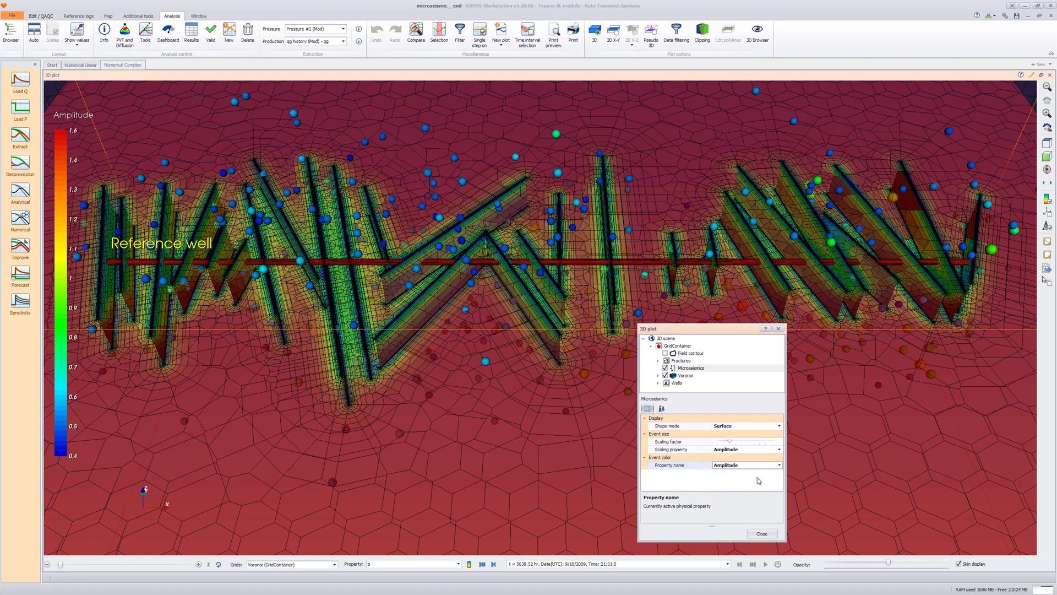
pyautogui.click(760, 534)
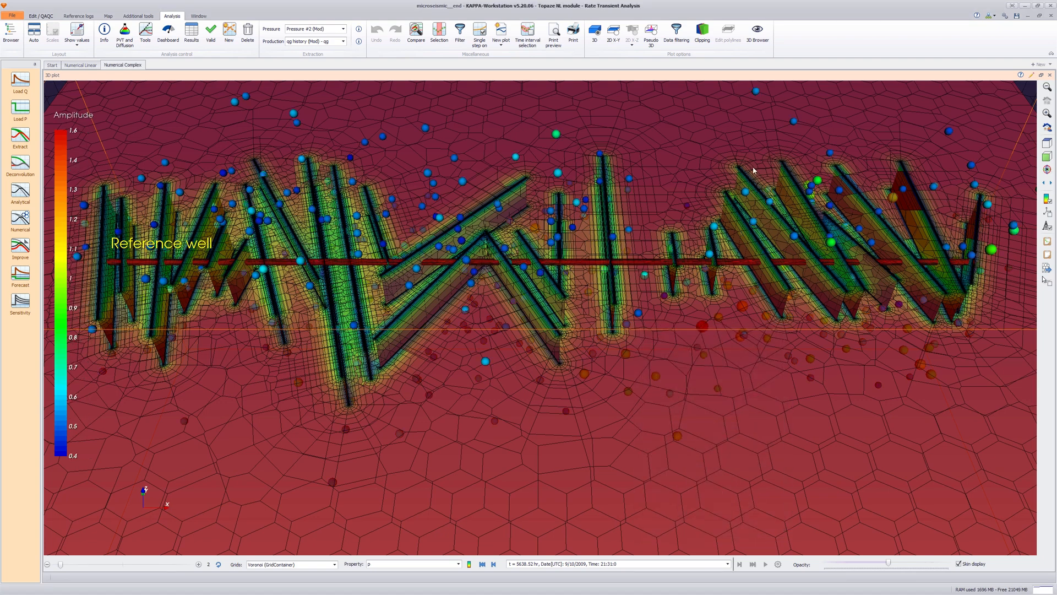
pyautogui.doubleClick(749, 79)
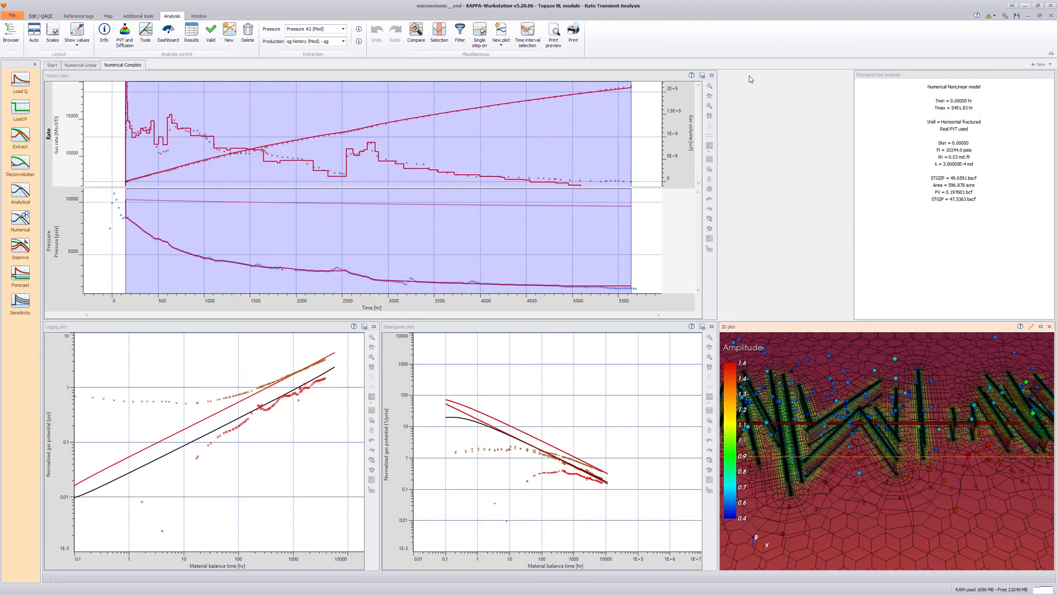